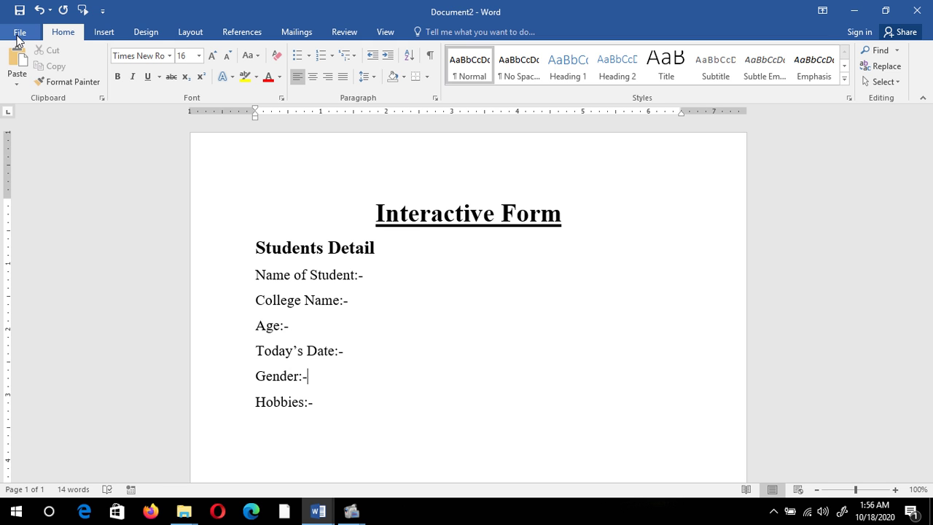
Step: Enable the Developer tab under Main Tabs in Word Options' Customize Ribbon settings
{"action": "left_click", "coordinate": [19, 34]}
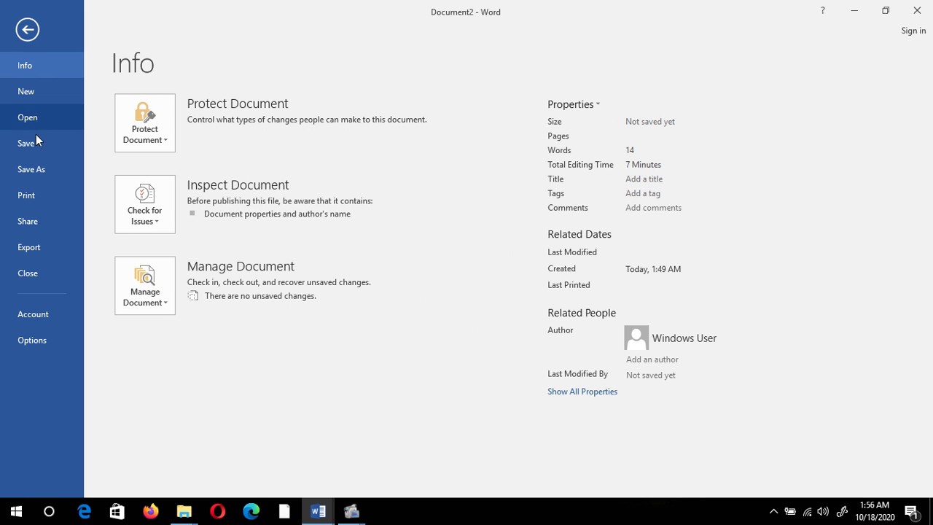
{"action": "left_click", "coordinate": [33, 340]}
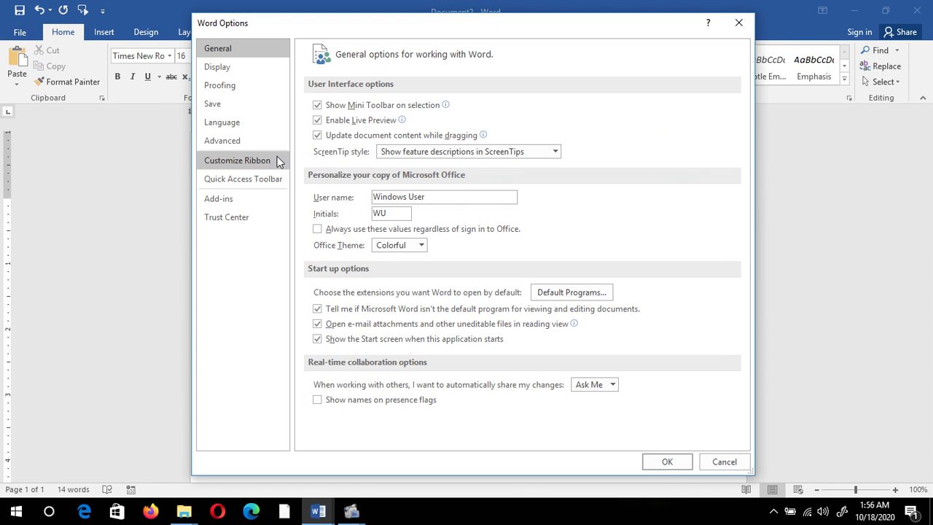
{"action": "left_click", "coordinate": [222, 166]}
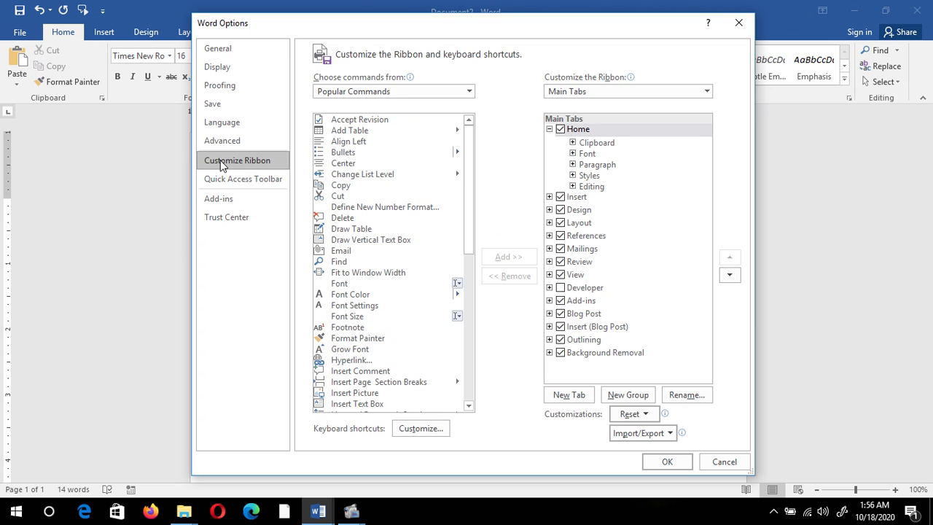
{"action": "left_click", "coordinate": [550, 130]}
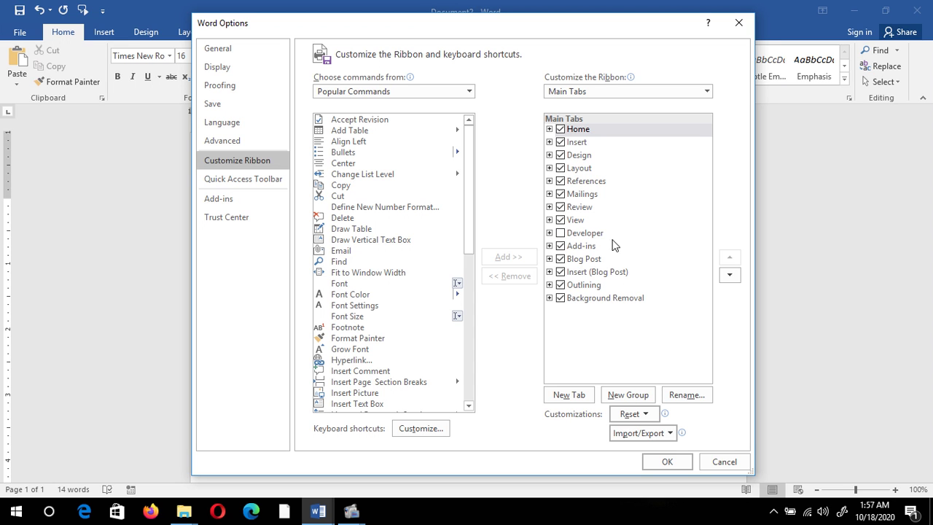
{"action": "left_click", "coordinate": [562, 236]}
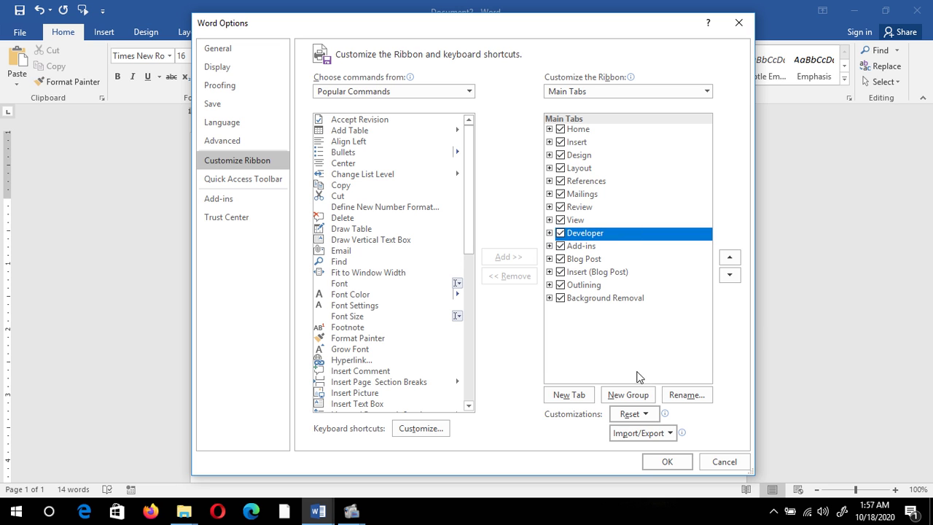
{"action": "left_click", "coordinate": [673, 464]}
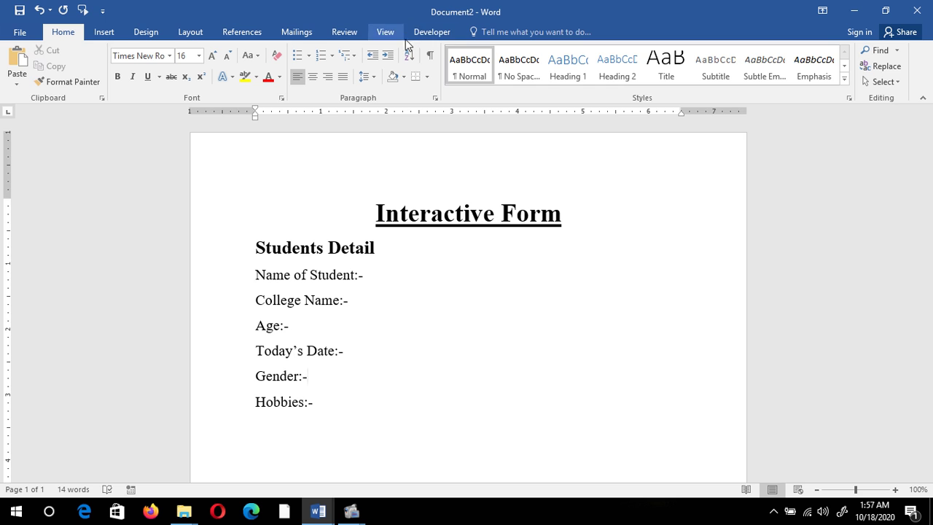
Step: Insert a rich text content control after Name of Student:- and type the student's full name
{"action": "left_click", "coordinate": [432, 33]}
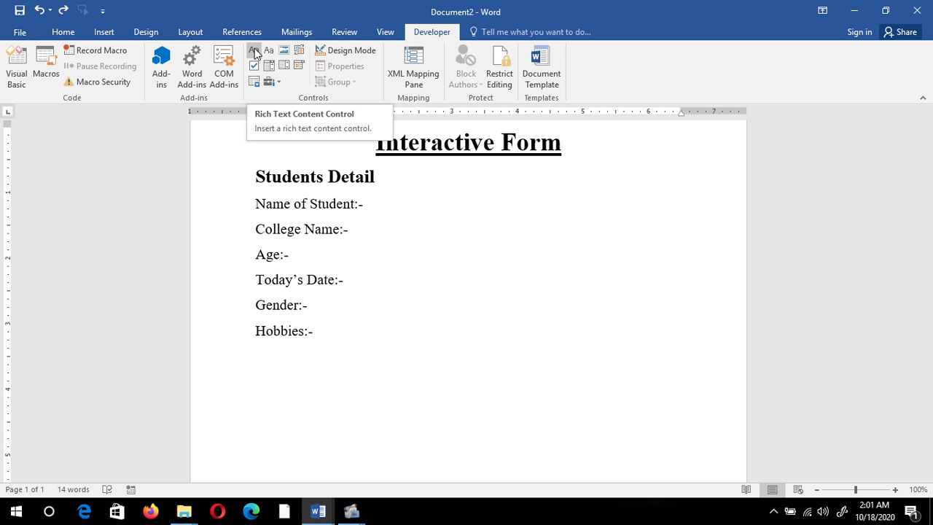
{"action": "left_click", "coordinate": [255, 51]}
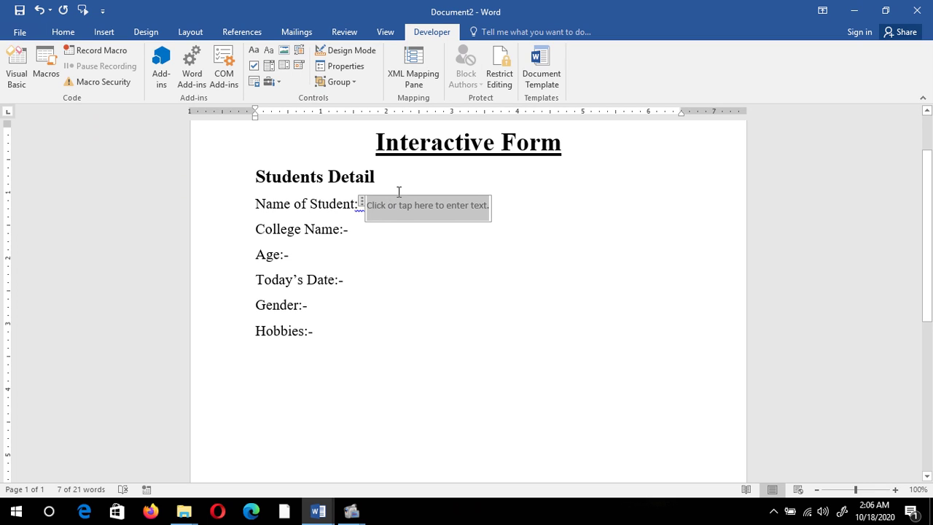
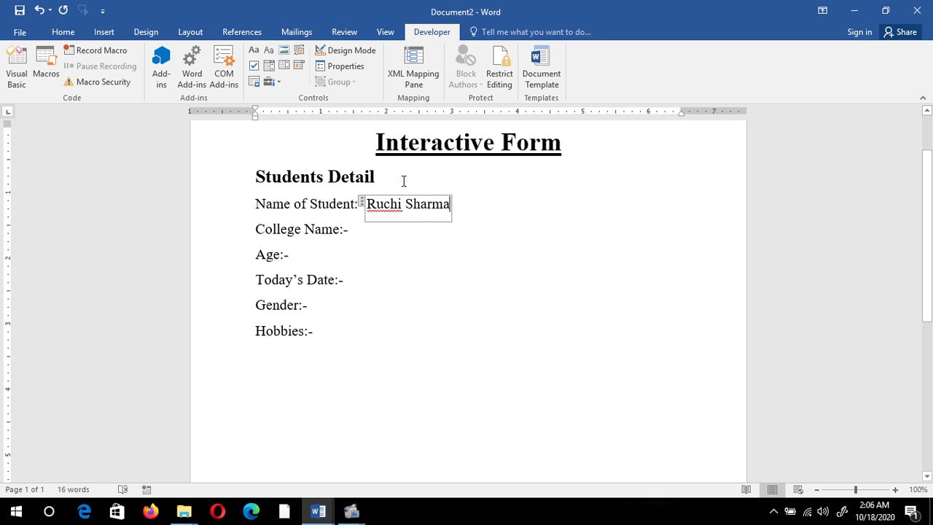
{"action": "left_click", "coordinate": [363, 239]}
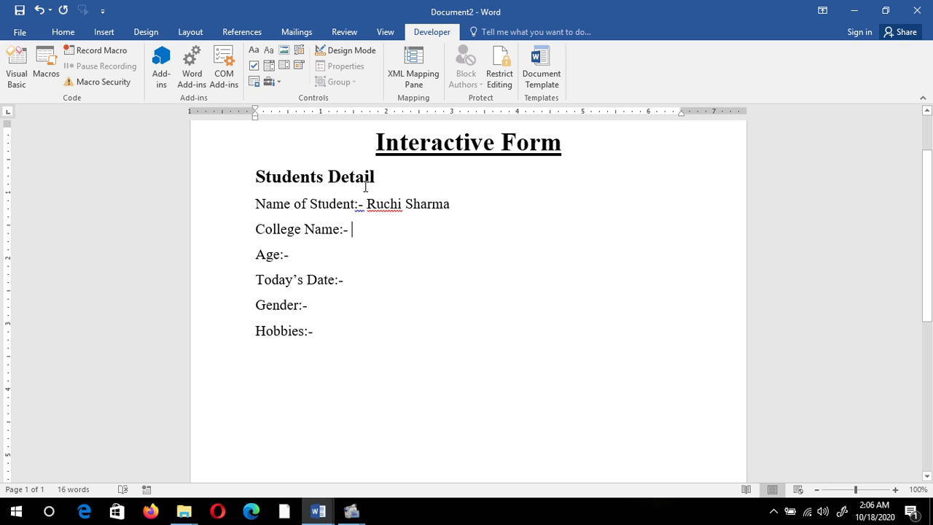
Step: Insert an ActiveX text box after College Name:-, widen it, and type S.D College
{"action": "left_click", "coordinate": [280, 83]}
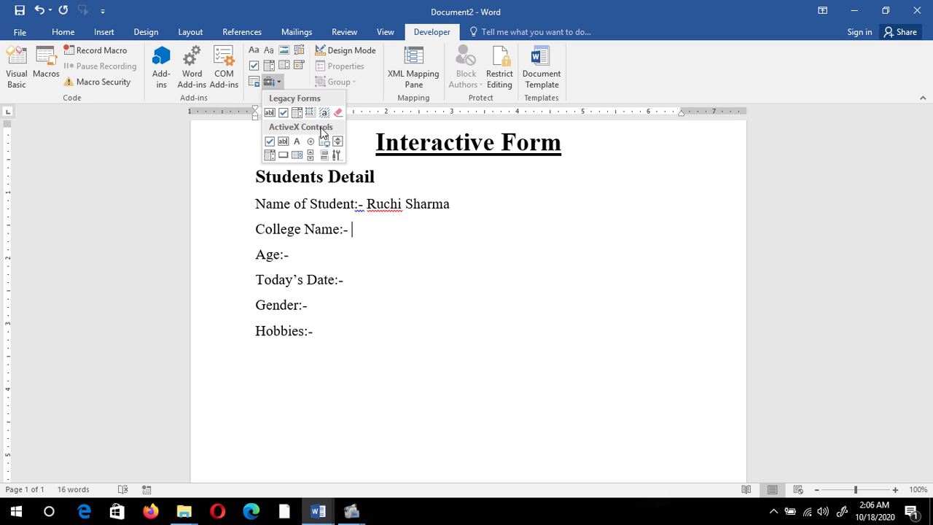
{"action": "left_click", "coordinate": [283, 142]}
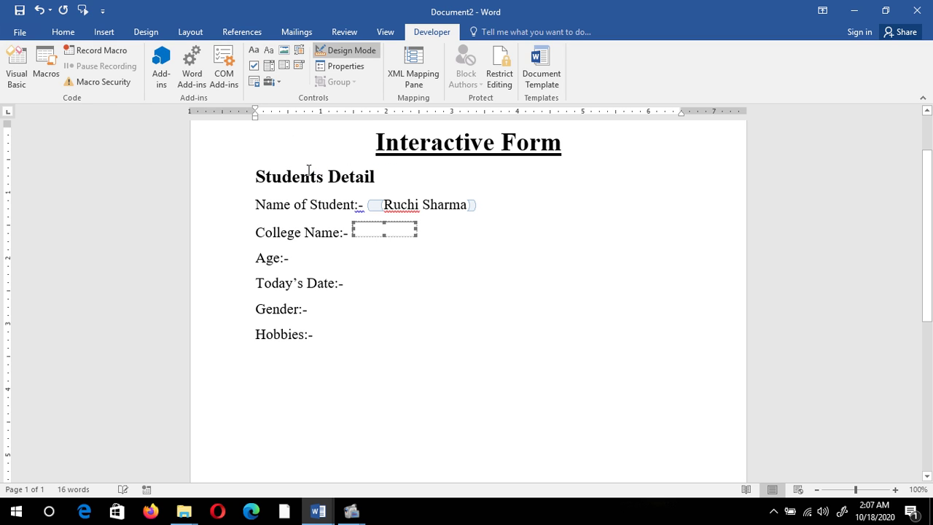
{"action": "left_click_drag", "start_coordinate": [416, 229], "coordinate": [475, 229]}
{"action": "left_click", "coordinate": [438, 284]}
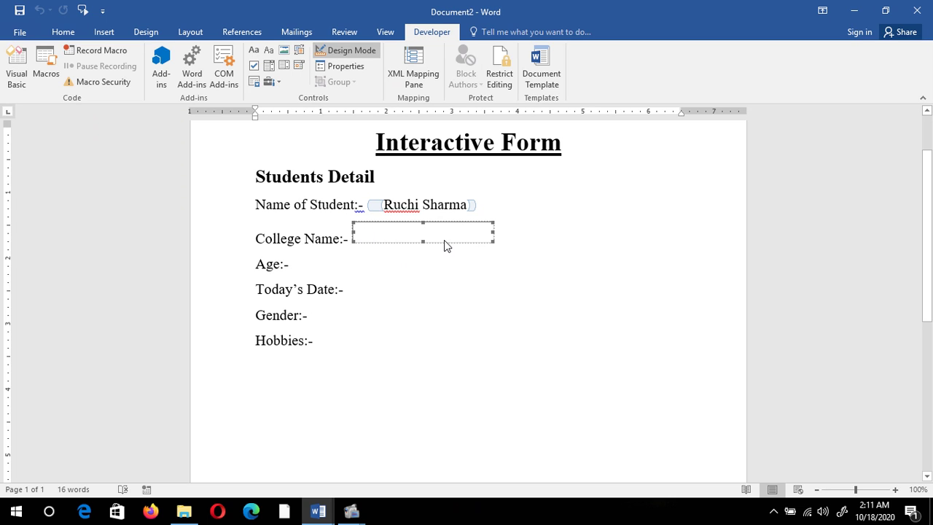
{"action": "left_click", "coordinate": [350, 52]}
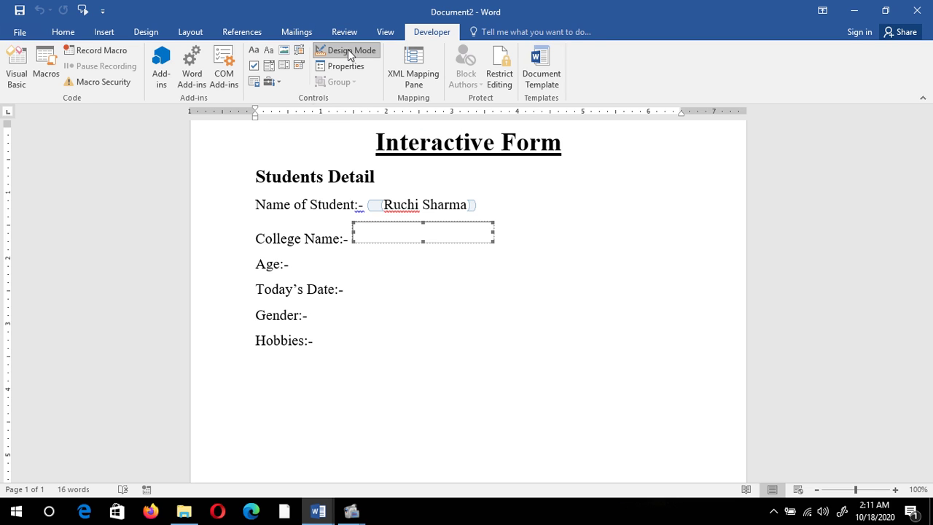
{"action": "left_click", "coordinate": [361, 231]}
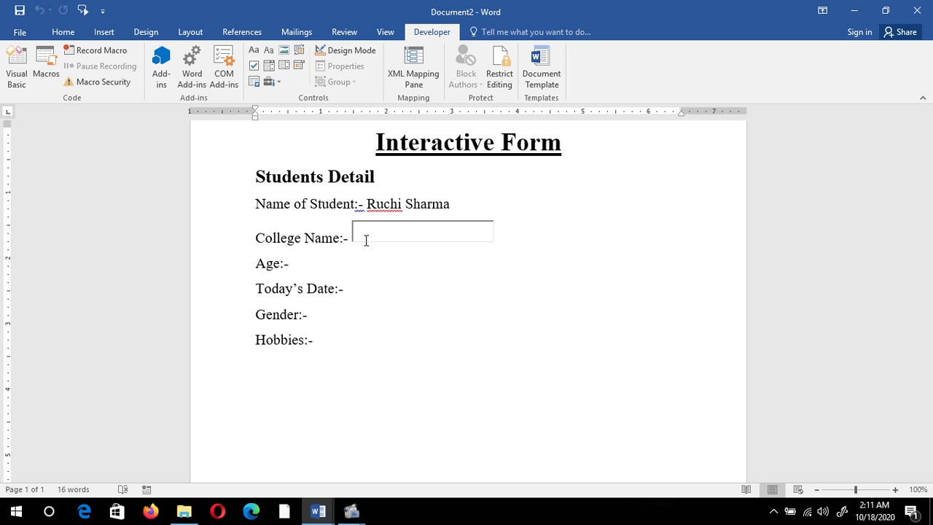
{"action": "type", "text": "S.D College"}
Step: Insert a drop-down list content control after Age:- and check its Choose an item. placeholder
{"action": "left_click", "coordinate": [322, 263]}
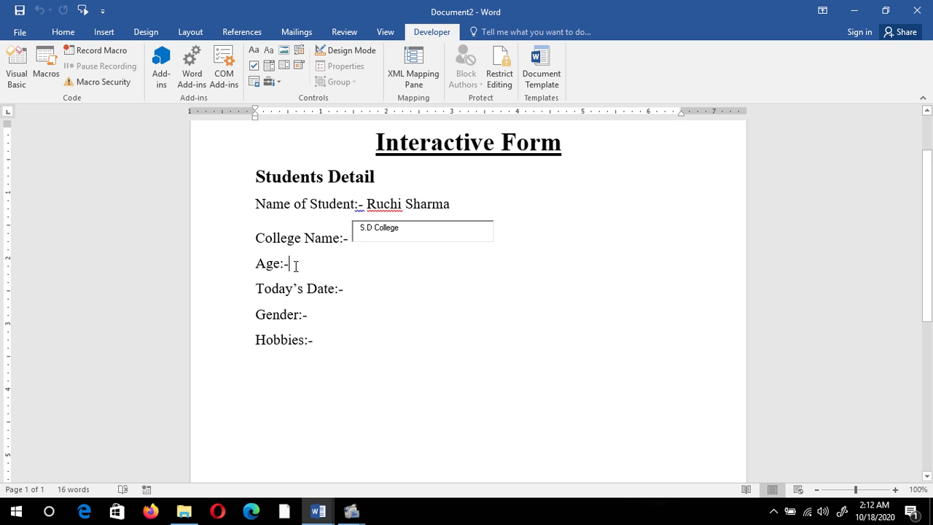
{"action": "left_click", "coordinate": [296, 266]}
{"action": "left_click", "coordinate": [284, 65]}
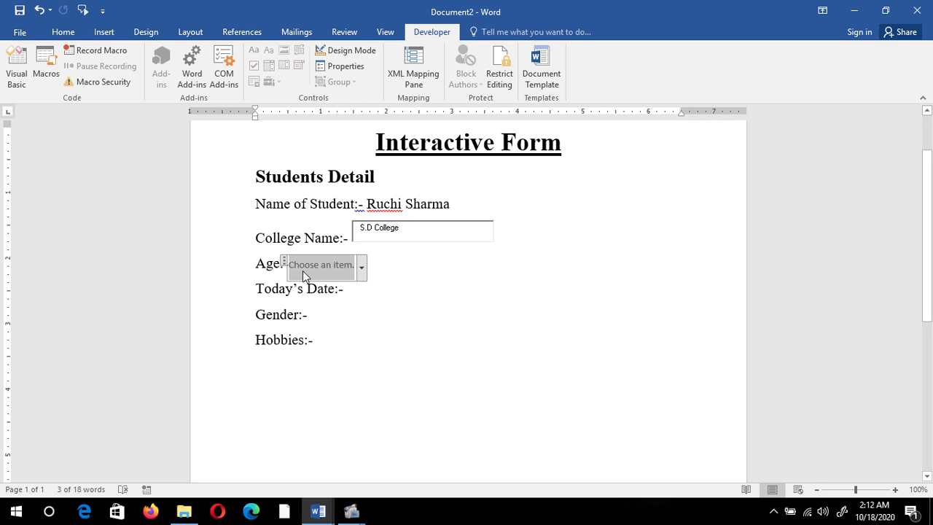
{"action": "left_click", "coordinate": [362, 269]}
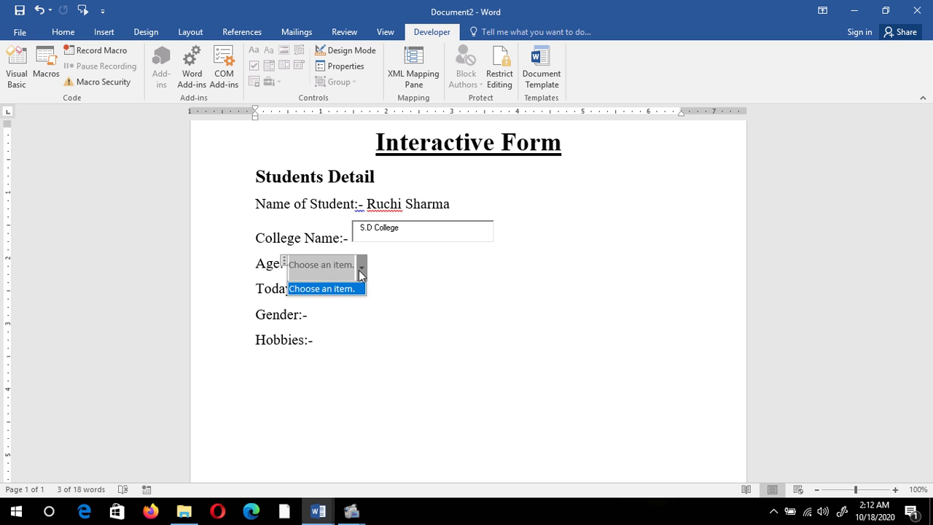
{"action": "left_click", "coordinate": [358, 270]}
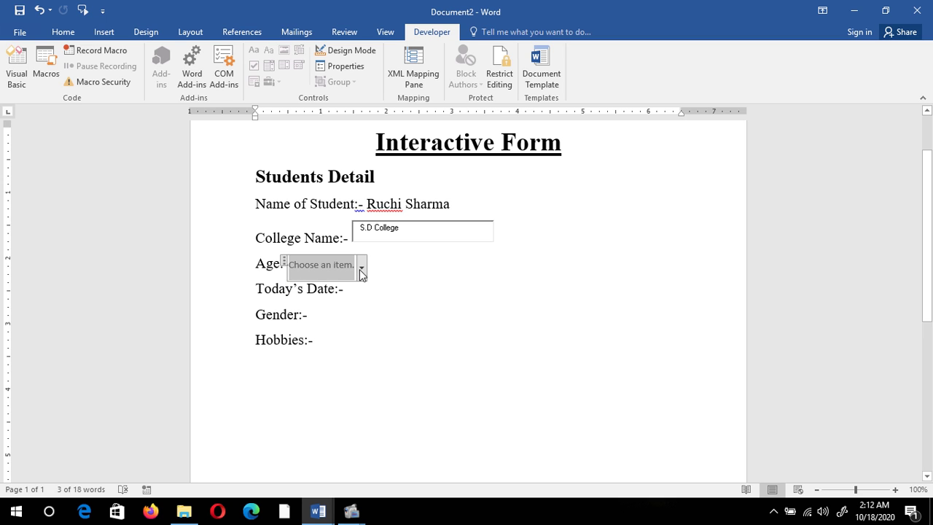
Step: In the Age drop-down's properties, replace the default Choose an item. entry with 20-30
{"action": "left_click", "coordinate": [348, 67]}
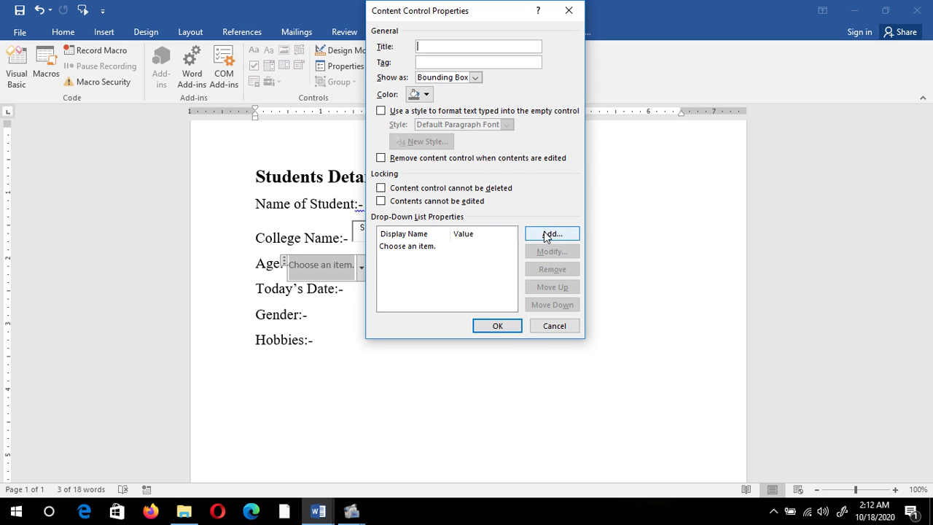
{"action": "left_click", "coordinate": [407, 247]}
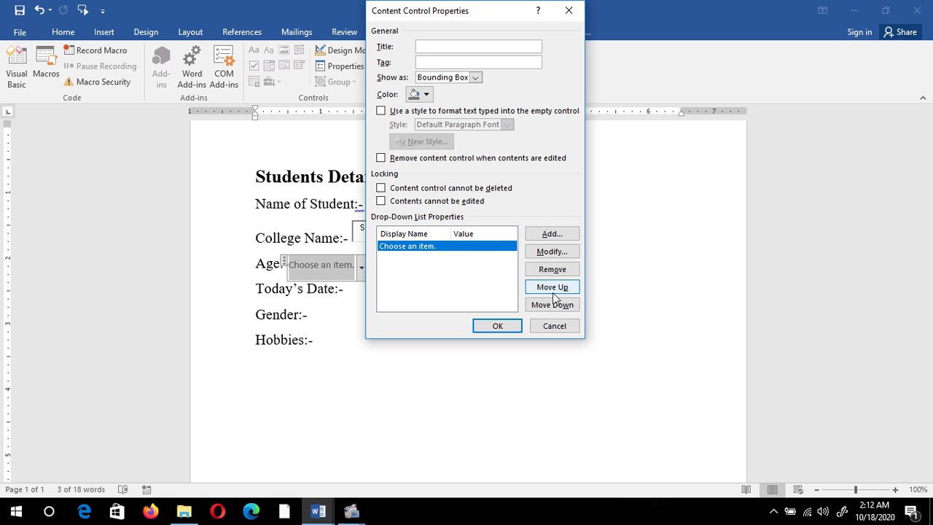
{"action": "left_click", "coordinate": [553, 269]}
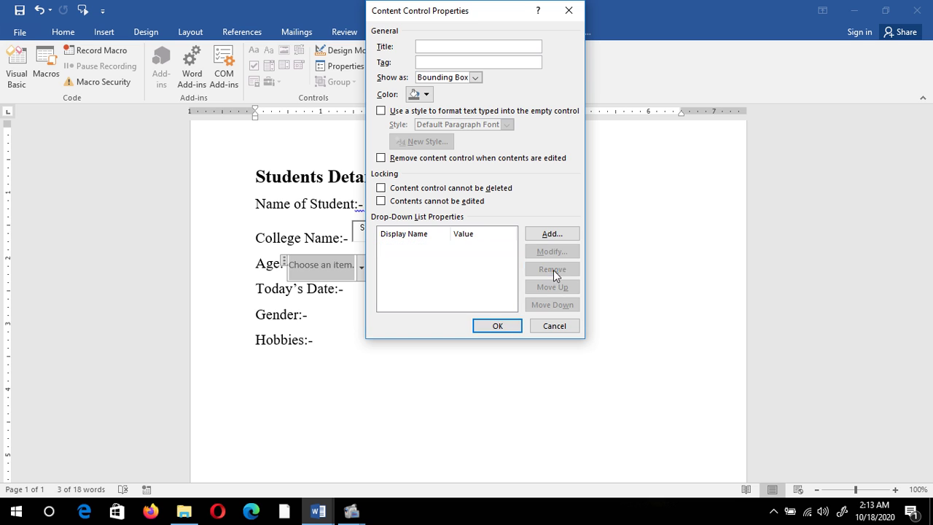
{"action": "left_click", "coordinate": [548, 233]}
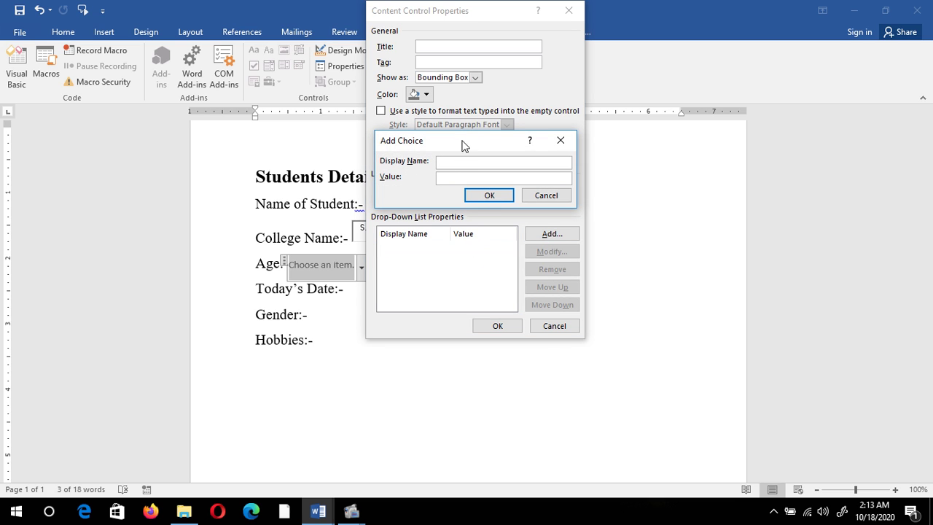
{"action": "type", "text": "2"}
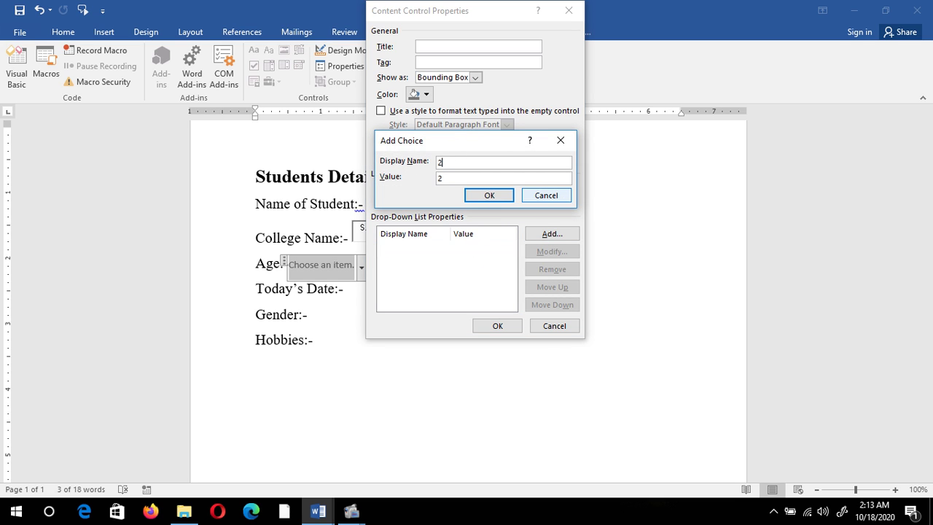
{"action": "type", "text": "0-30"}
{"action": "left_click", "coordinate": [490, 195]}
Step: Add the choices 31-40, 41-50 and 50+ and close the properties dialog
{"action": "key", "text": "Return"}
{"action": "type", "text": "31-40"}
{"action": "key", "text": "Return"}
{"action": "key", "text": "Return"}
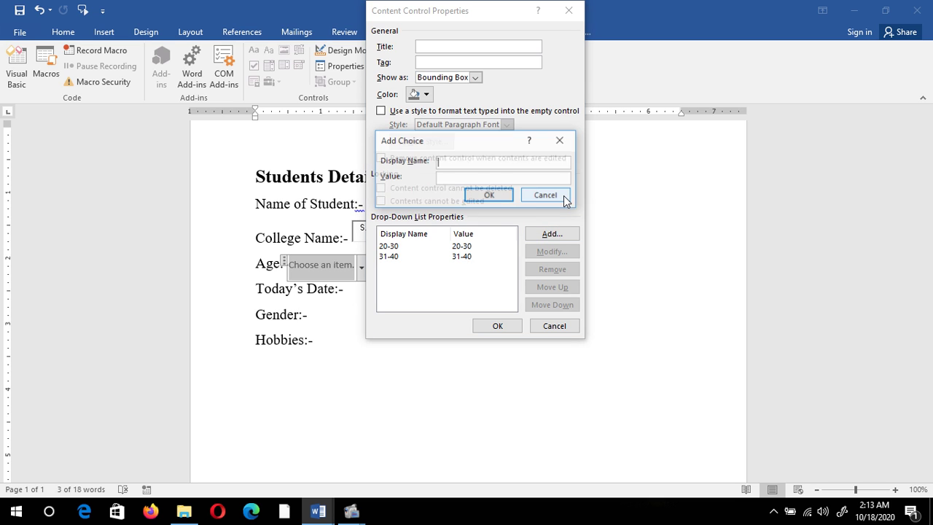
{"action": "type", "text": "41-"}
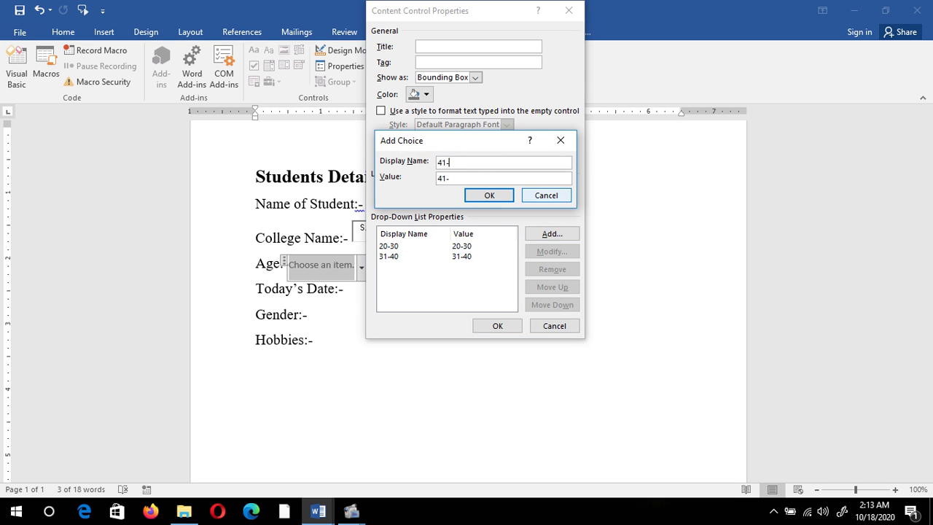
{"action": "type", "text": "50"}
{"action": "key", "text": "Return"}
{"action": "key", "text": "Return"}
{"action": "type", "text": "50"}
{"action": "key", "text": "Return"}
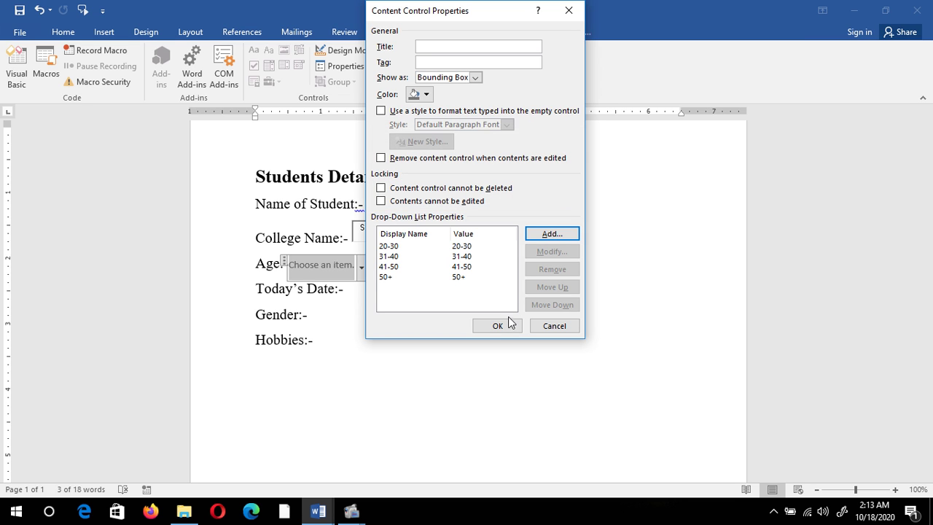
{"action": "left_click", "coordinate": [503, 325]}
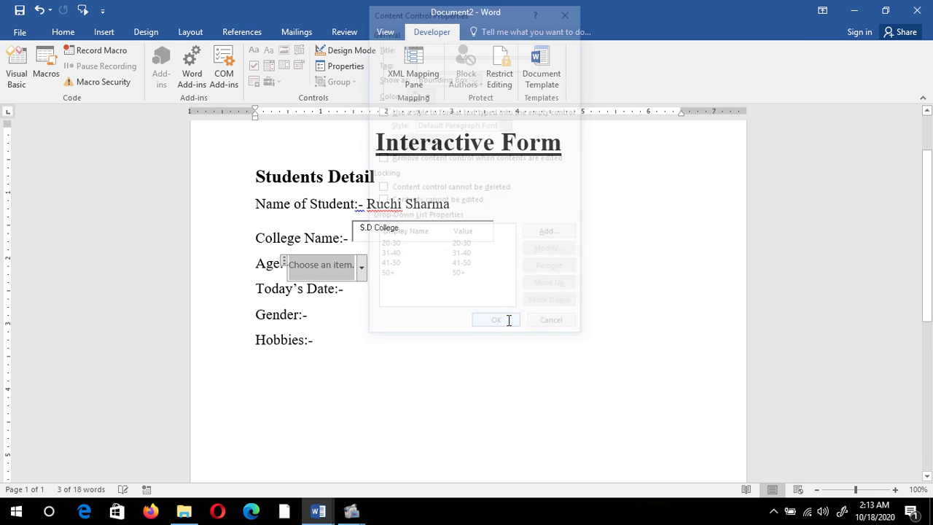
{"action": "left_click", "coordinate": [362, 268]}
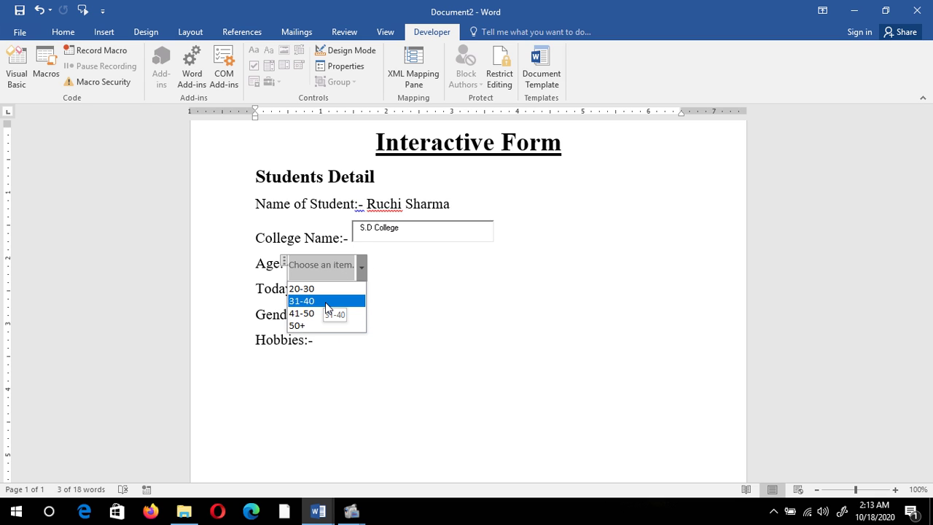
{"action": "left_click", "coordinate": [410, 270]}
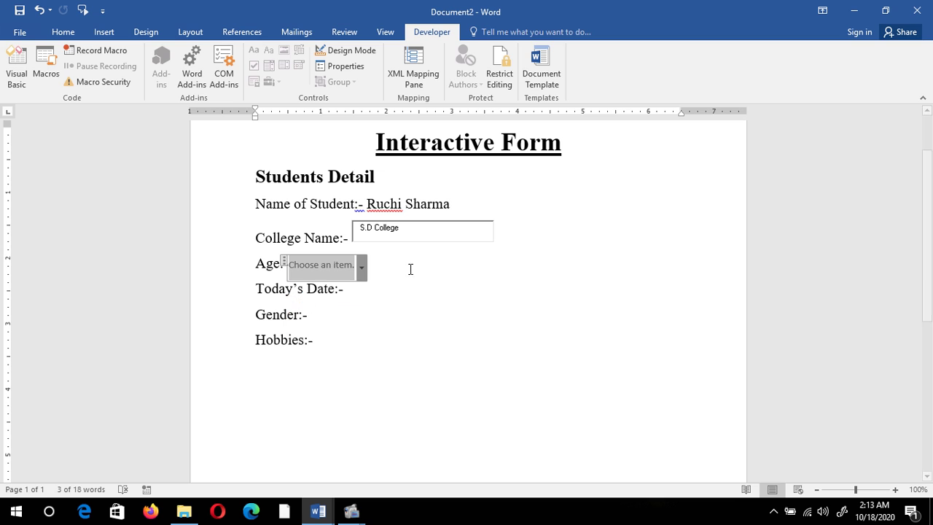
{"action": "left_click", "coordinate": [362, 268]}
{"action": "left_click", "coordinate": [361, 268]}
{"action": "left_click", "coordinate": [347, 292]}
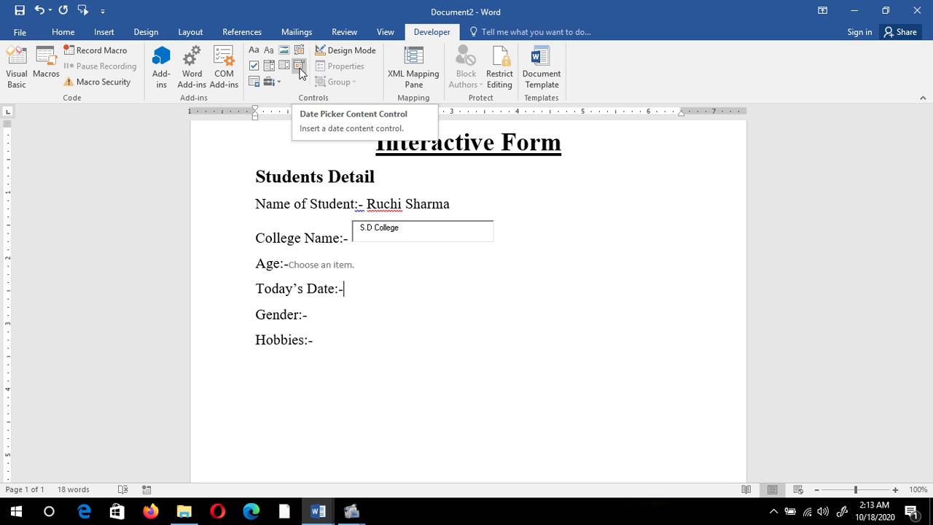
Step: Insert a date picker after Today's Date:- and set it to today, 10/18/2020
{"action": "left_click", "coordinate": [299, 69]}
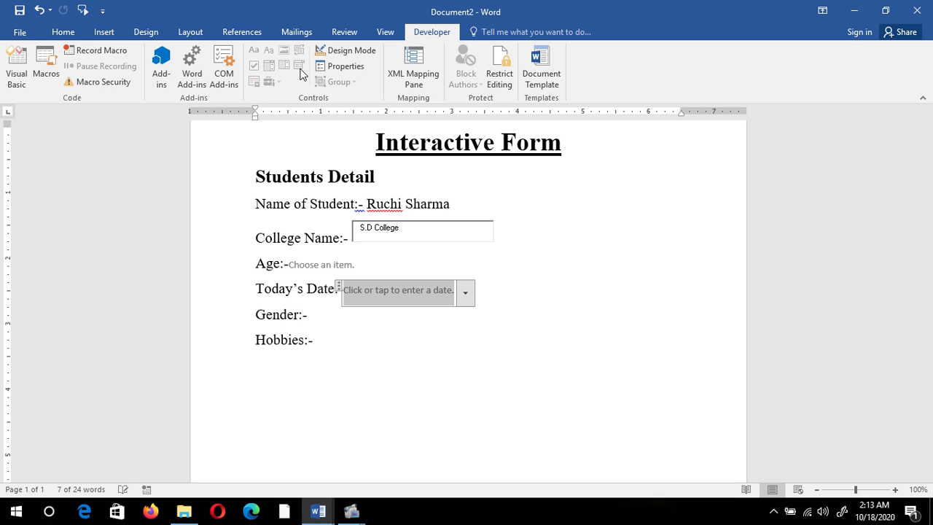
{"action": "left_click", "coordinate": [466, 296]}
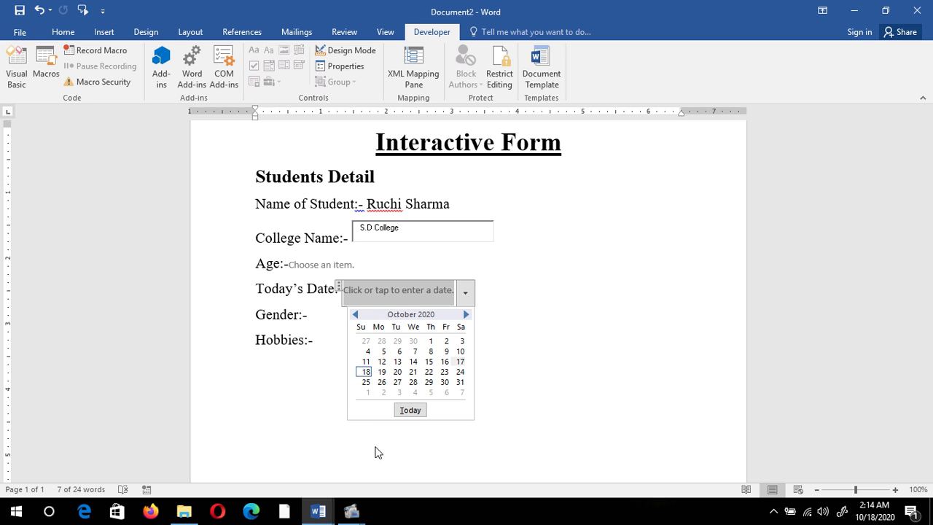
{"action": "left_click", "coordinate": [411, 411]}
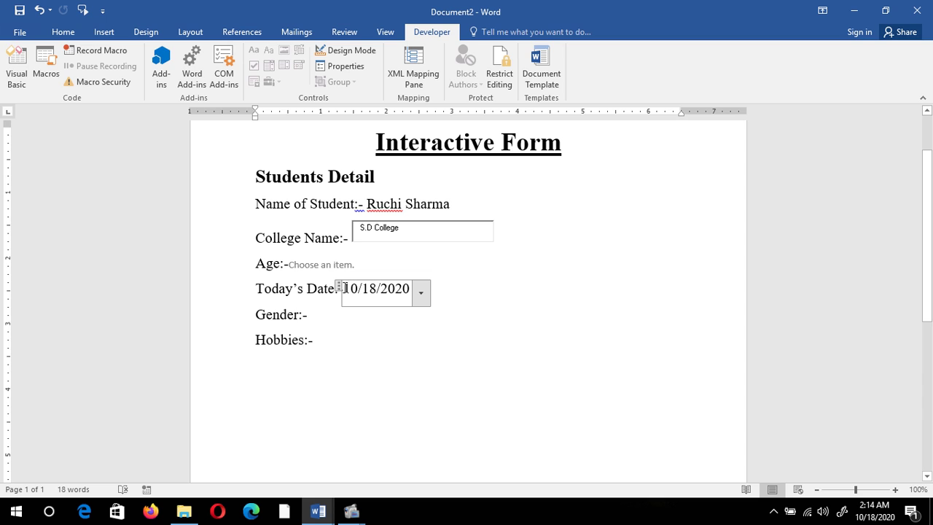
{"action": "left_click", "coordinate": [312, 317]}
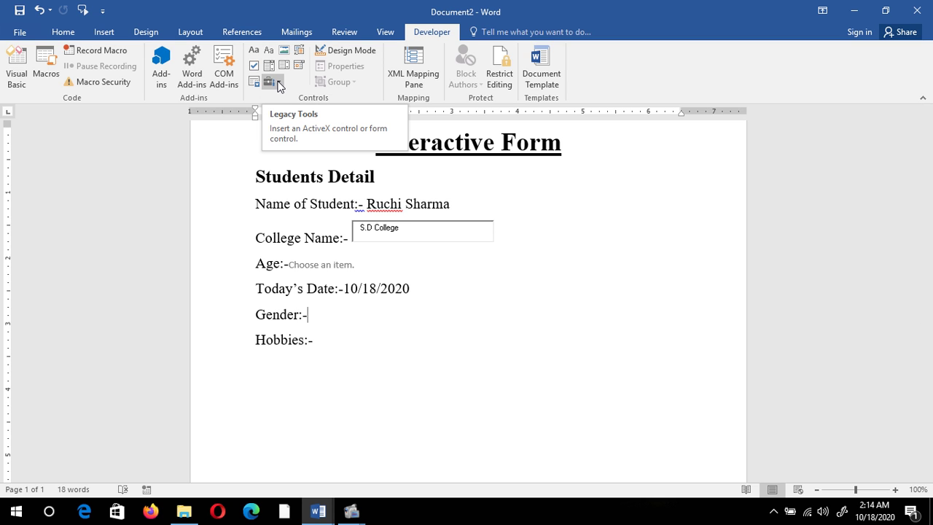
Step: Insert an ActiveX option button, OptionButton1, after Gender:-
{"action": "left_click", "coordinate": [278, 84]}
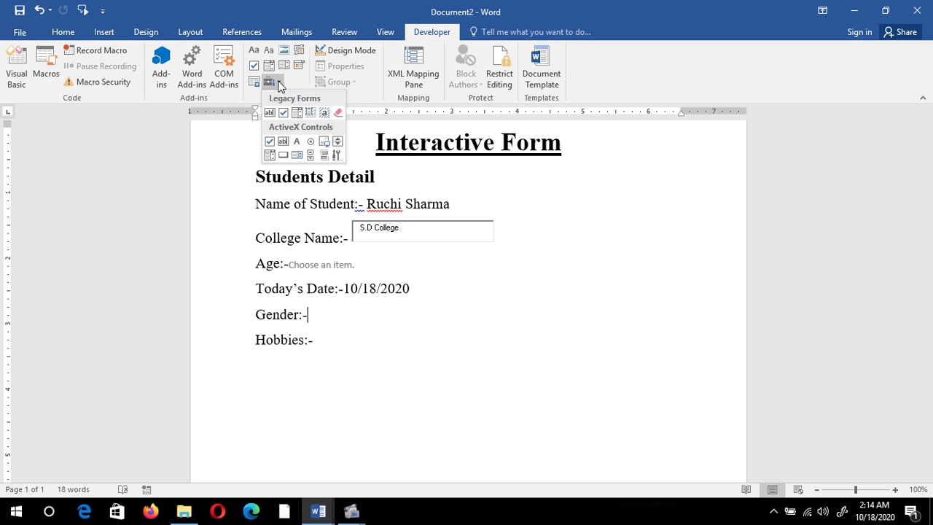
{"action": "left_click", "coordinate": [311, 143]}
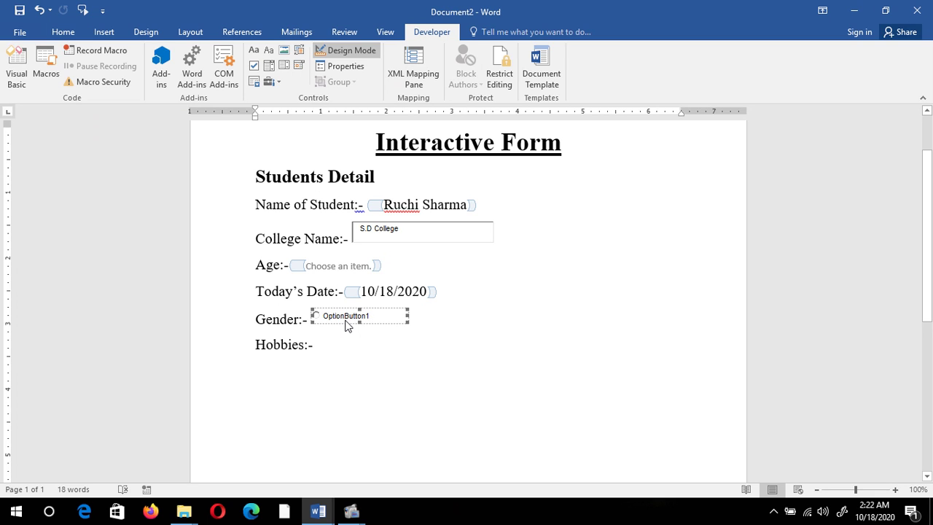
Step: Change the option button's caption to Male in its Properties window
{"action": "left_click", "coordinate": [346, 66]}
{"action": "left_click_drag", "start_coordinate": [191, 42], "coordinate": [261, 32]}
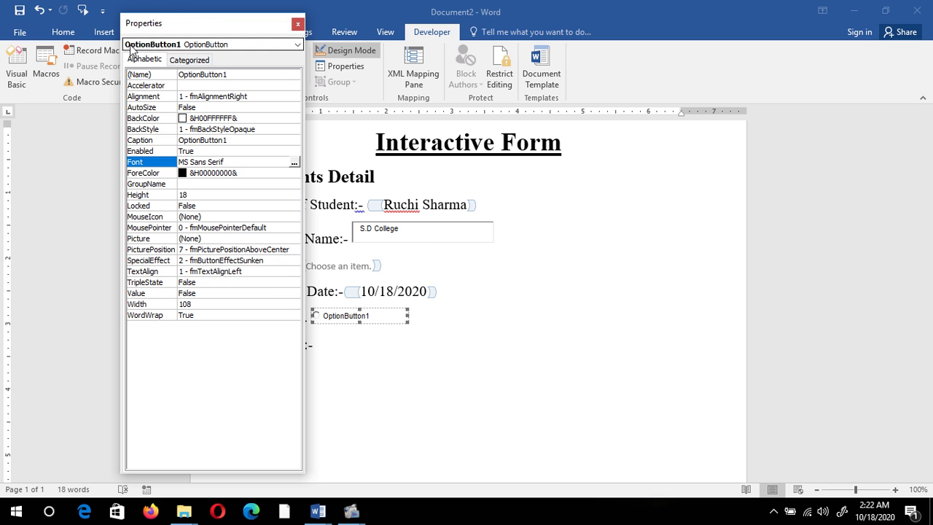
{"action": "left_click_drag", "start_coordinate": [231, 23], "coordinate": [180, 11]}
{"action": "left_click", "coordinate": [191, 130]}
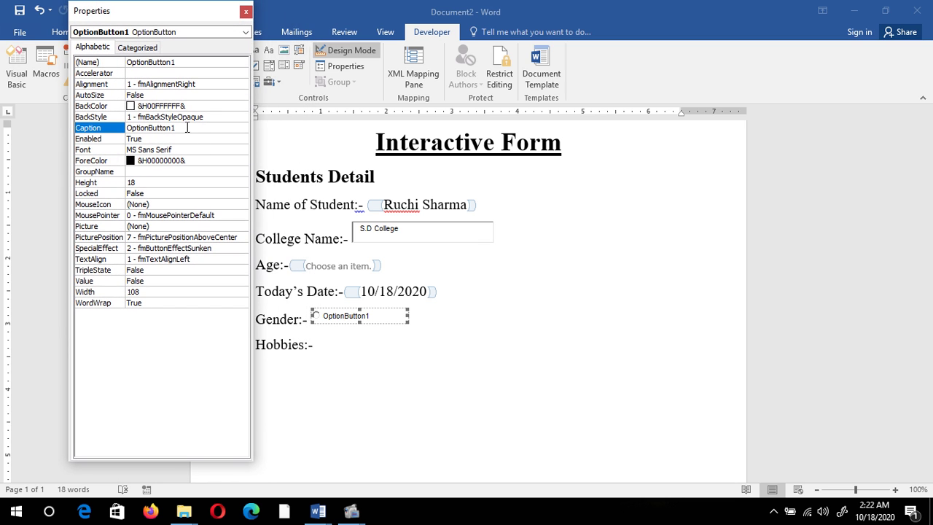
{"action": "left_click_drag", "start_coordinate": [186, 129], "coordinate": [127, 119]}
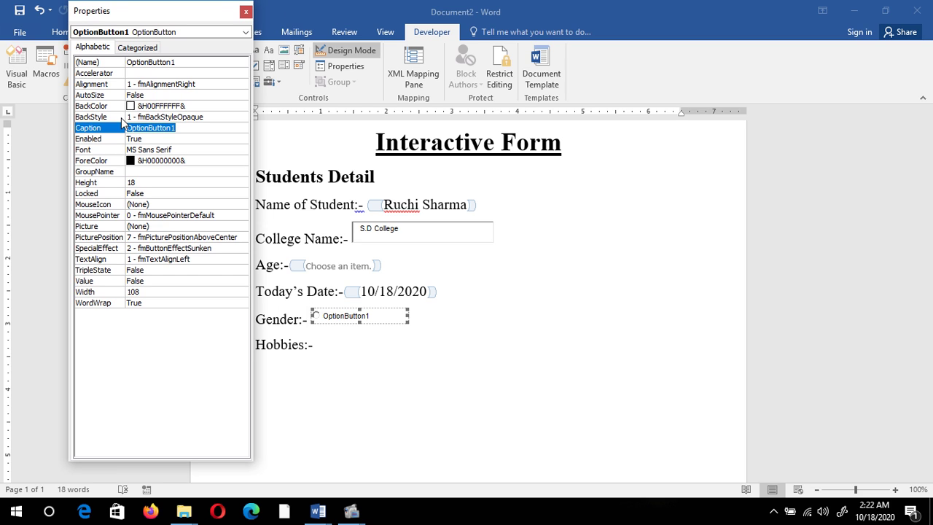
{"action": "type", "text": "Male"}
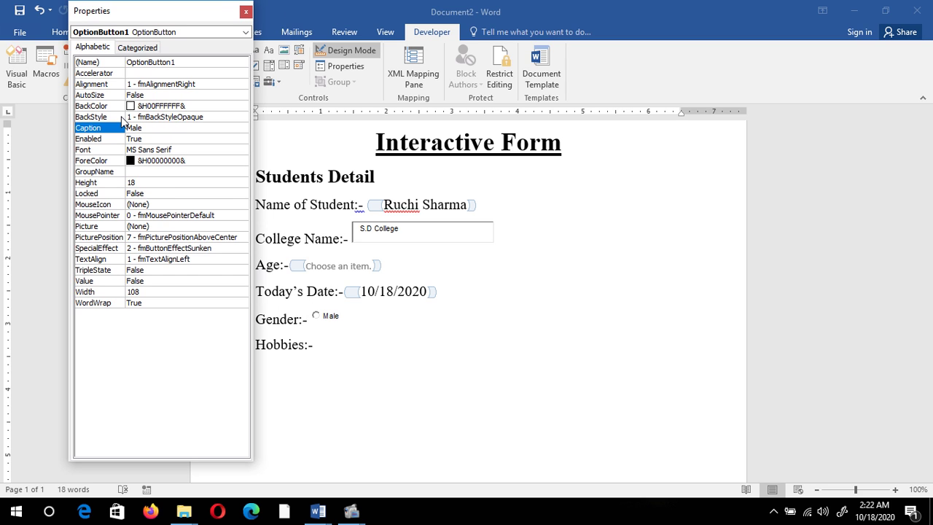
{"action": "left_click", "coordinate": [158, 128]}
Step: Set the Male caption's font size to 17 and resize the button to fit it
{"action": "left_click", "coordinate": [98, 152]}
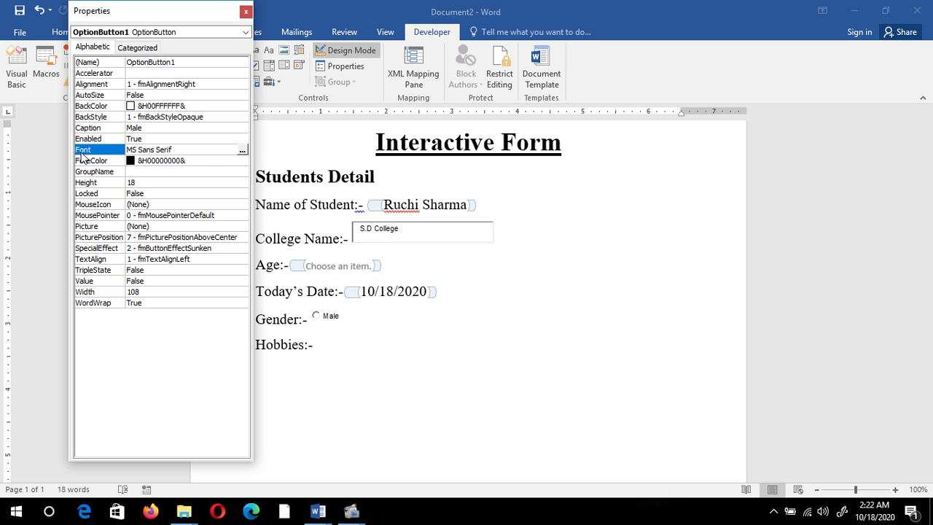
{"action": "left_click", "coordinate": [243, 153]}
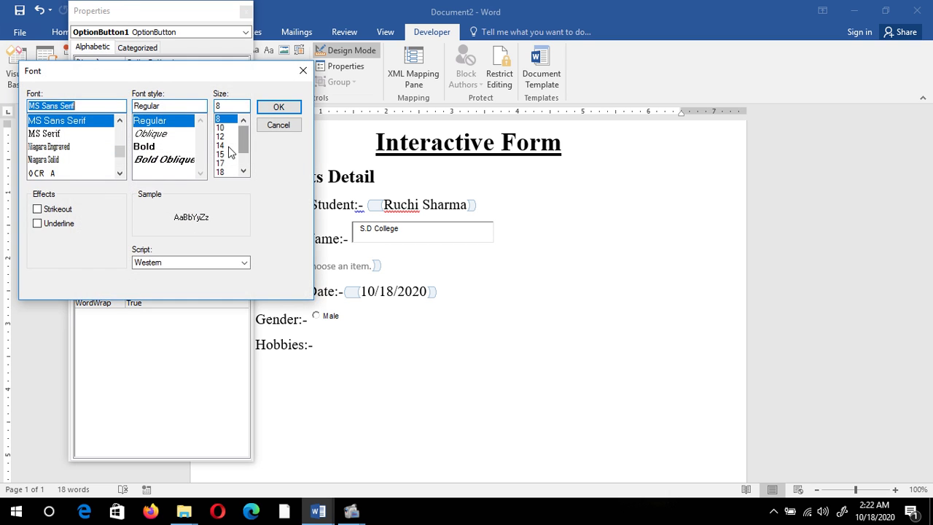
{"action": "left_click_drag", "start_coordinate": [187, 76], "coordinate": [236, 76]}
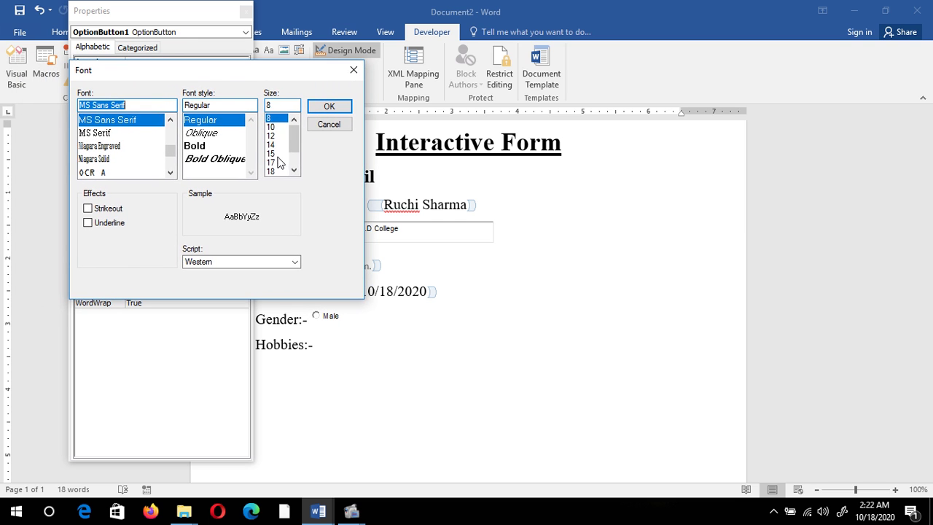
{"action": "left_click", "coordinate": [276, 163]}
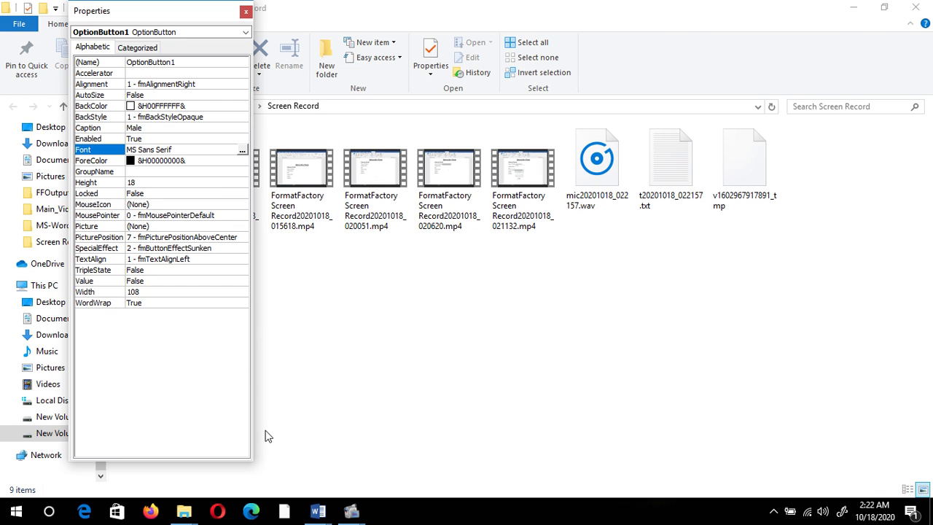
{"action": "left_click", "coordinate": [318, 512]}
{"action": "left_click", "coordinate": [347, 427]}
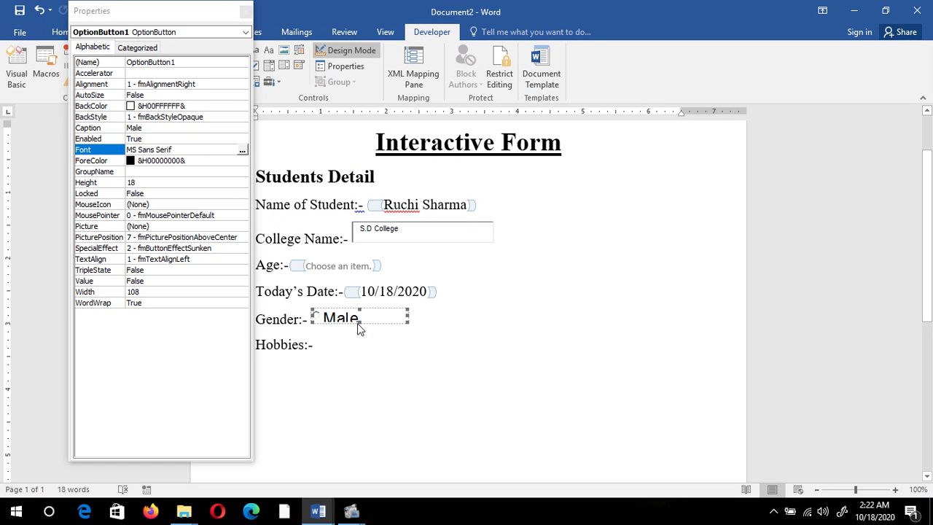
{"action": "left_click_drag", "start_coordinate": [362, 328], "coordinate": [363, 332]}
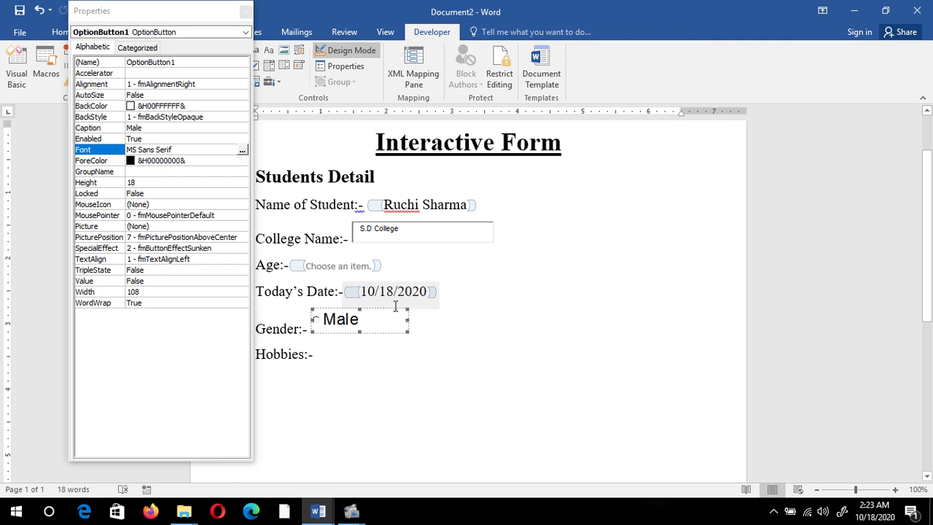
{"action": "left_click", "coordinate": [425, 327]}
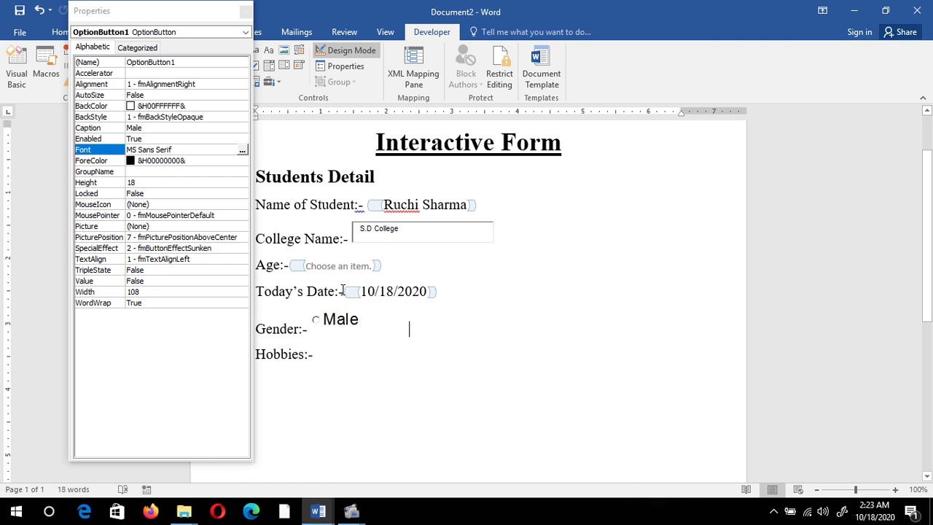
{"action": "left_click", "coordinate": [245, 12]}
{"action": "left_click", "coordinate": [282, 84]}
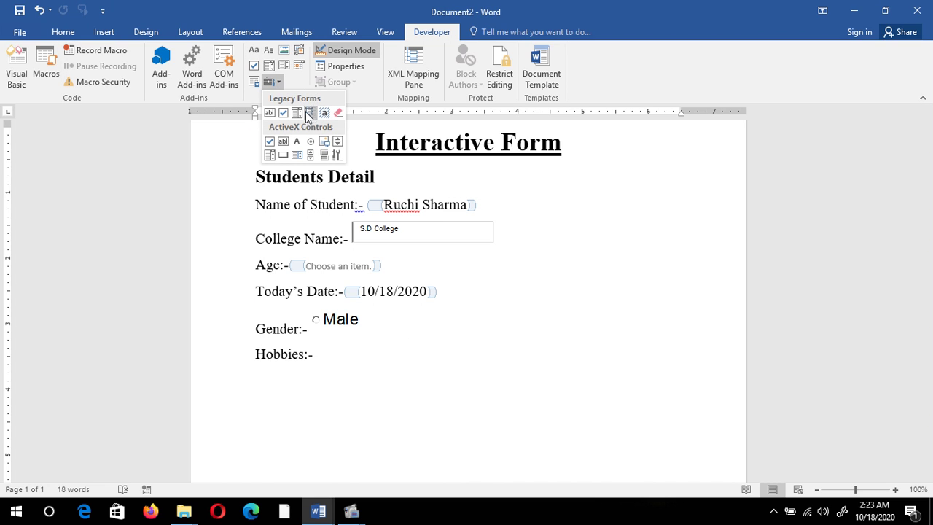
Step: Insert a second option button on the Gender line and caption it Female
{"action": "left_click", "coordinate": [314, 139]}
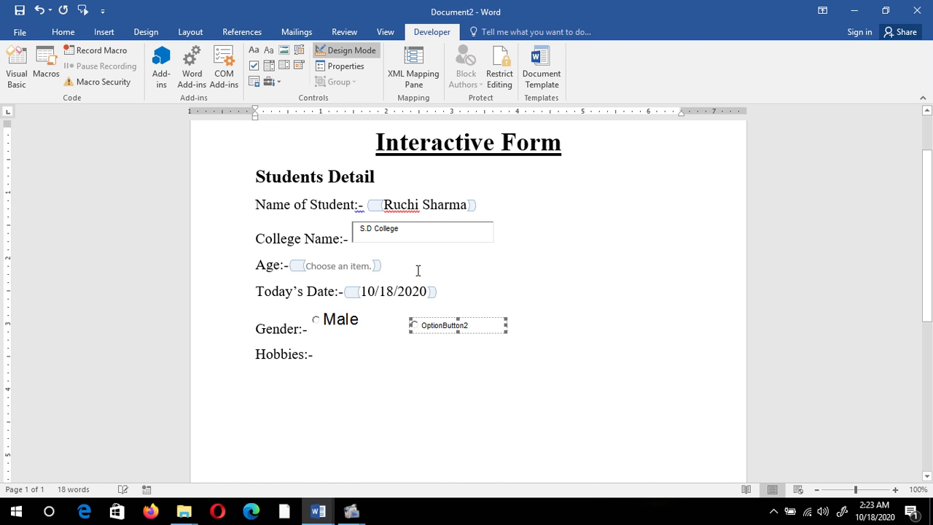
{"action": "left_click", "coordinate": [347, 65]}
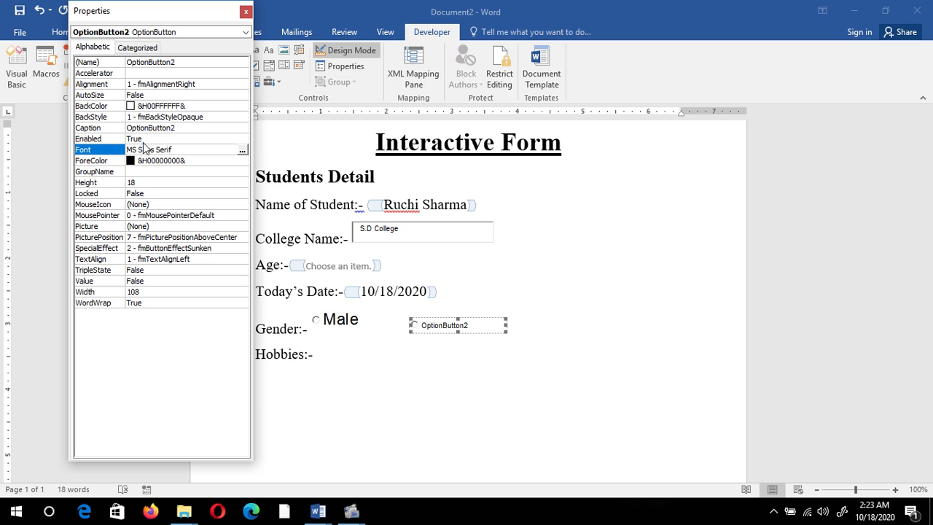
{"action": "left_click", "coordinate": [108, 127]}
{"action": "double_click", "coordinate": [196, 126]}
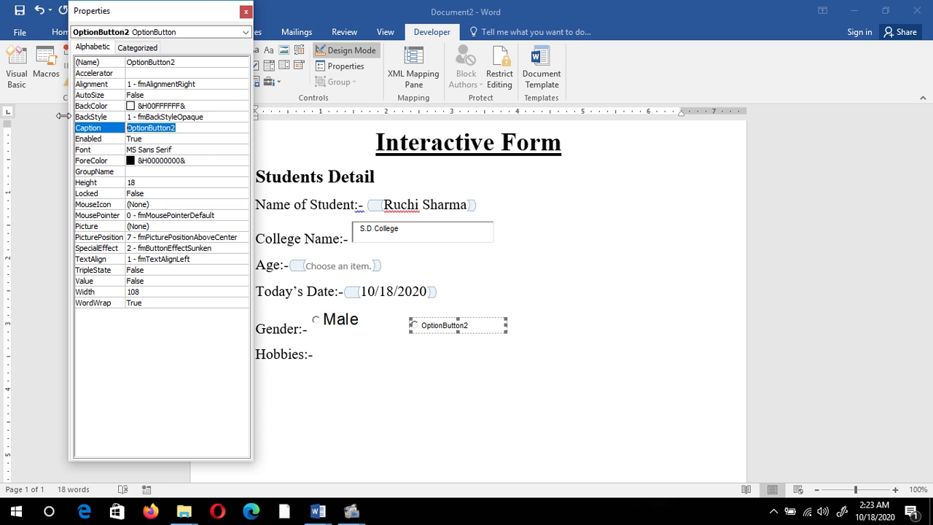
{"action": "type", "text": "Female"}
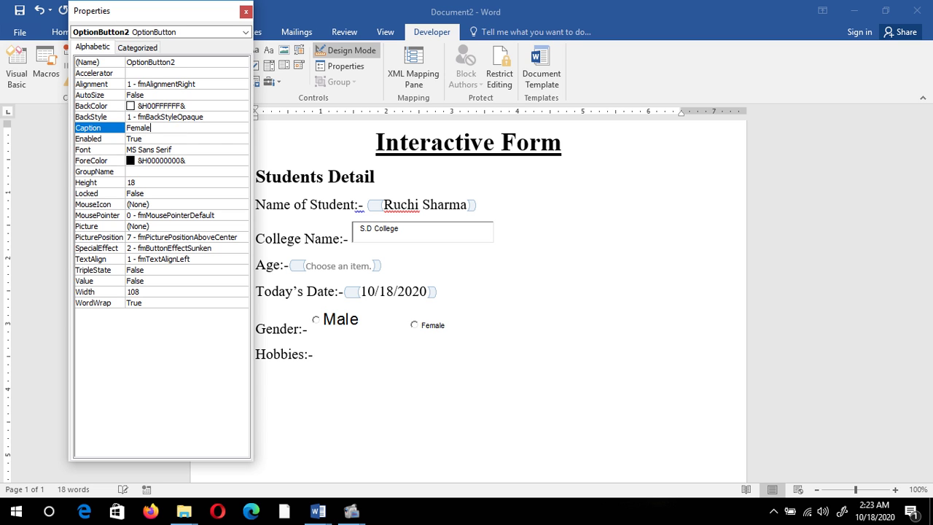
Step: Set the Female caption to font size 17 and widen the button to fit
{"action": "left_click", "coordinate": [117, 151]}
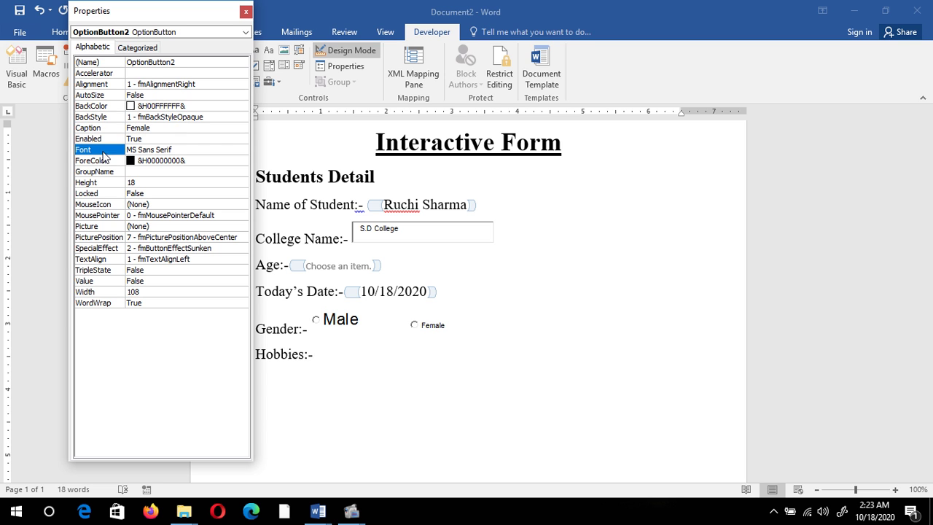
{"action": "left_click", "coordinate": [243, 149]}
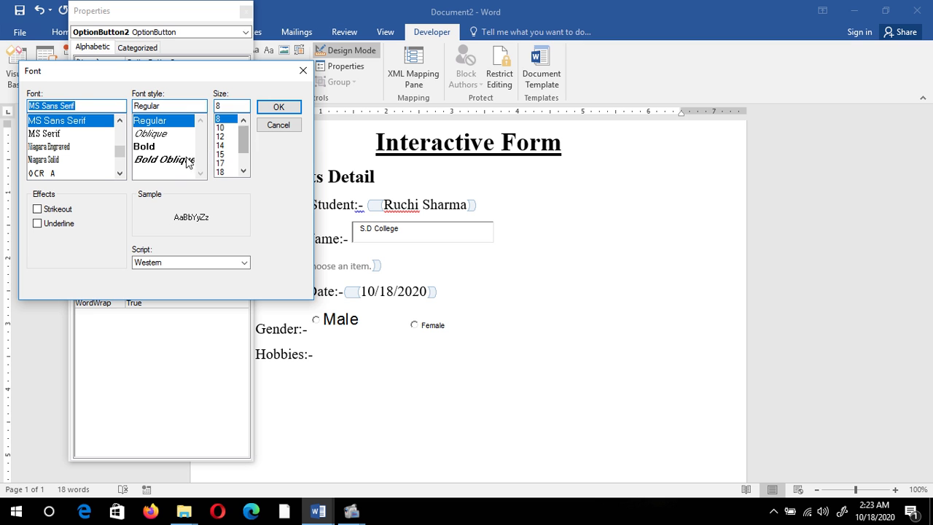
{"action": "left_click", "coordinate": [221, 165]}
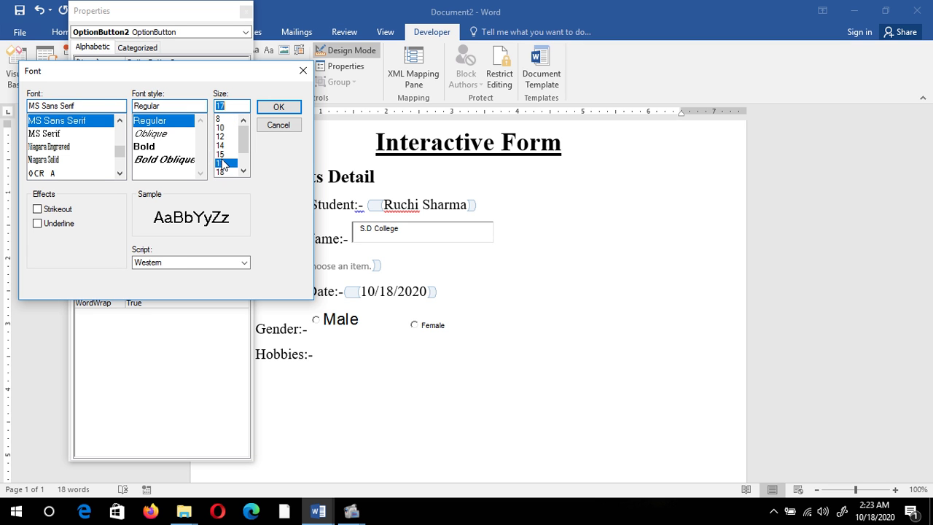
{"action": "left_click", "coordinate": [289, 108]}
{"action": "mouse_move", "coordinate": [317, 511]}
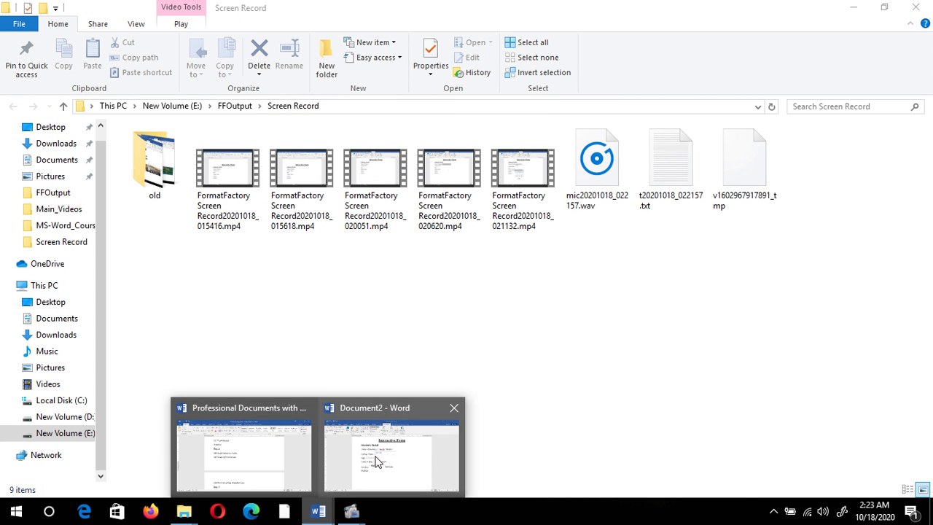
{"action": "left_click", "coordinate": [431, 438]}
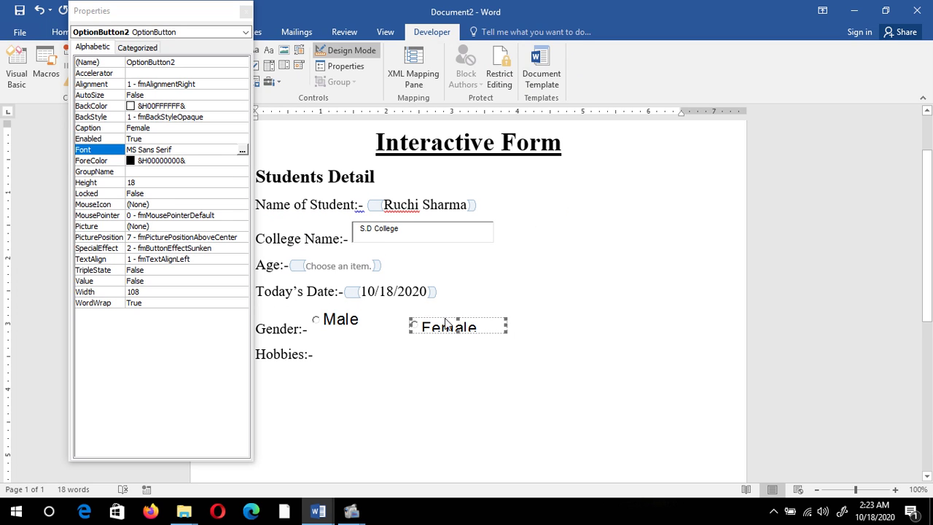
{"action": "left_click_drag", "start_coordinate": [406, 312], "coordinate": [418, 313]}
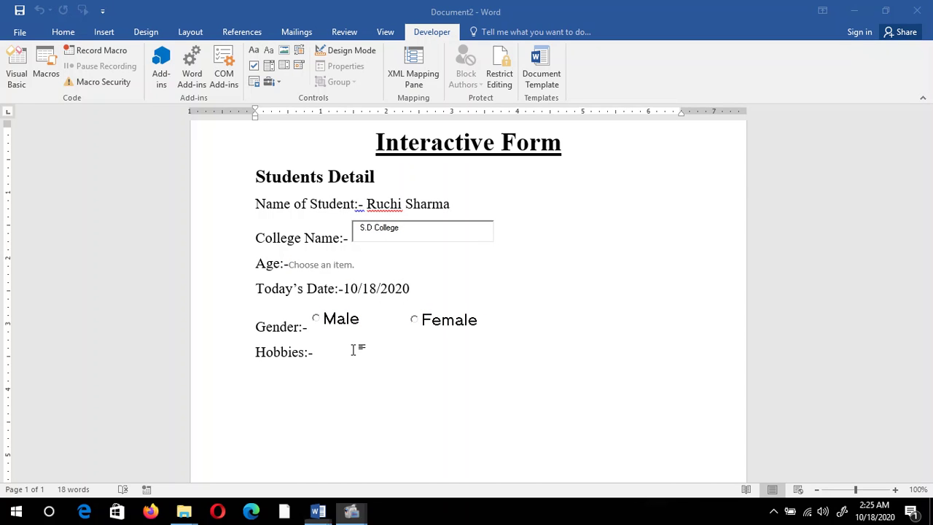
{"action": "left_click", "coordinate": [353, 350]}
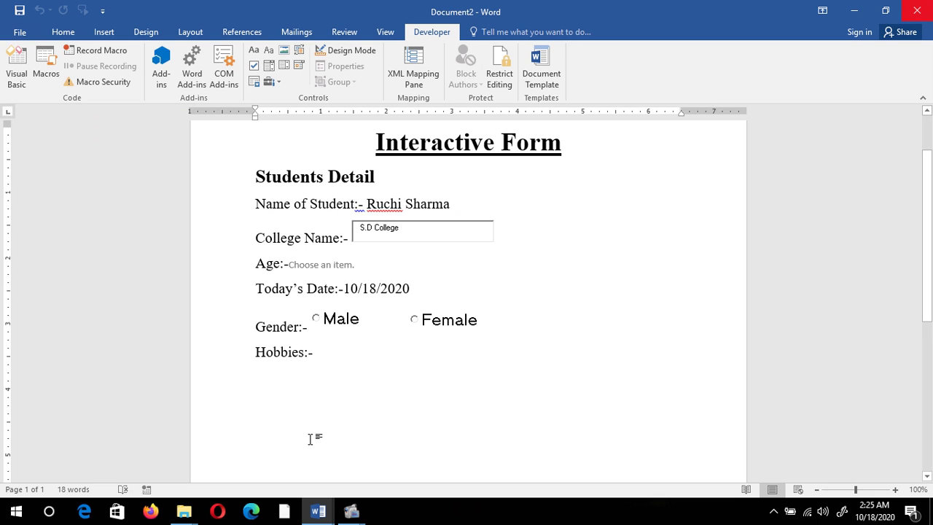
Step: Insert an ActiveX check box, CheckBox1, after Hobbies:-
{"action": "left_click", "coordinate": [269, 81]}
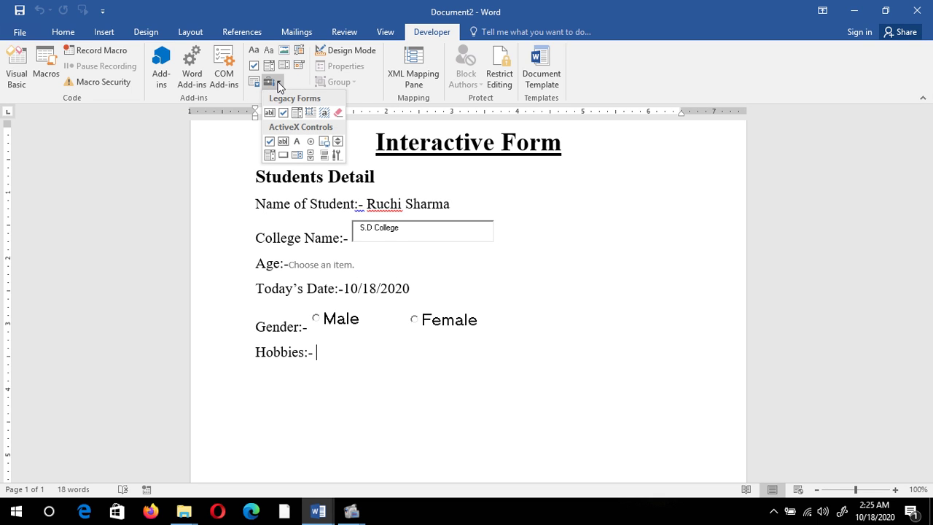
{"action": "left_click", "coordinate": [270, 143]}
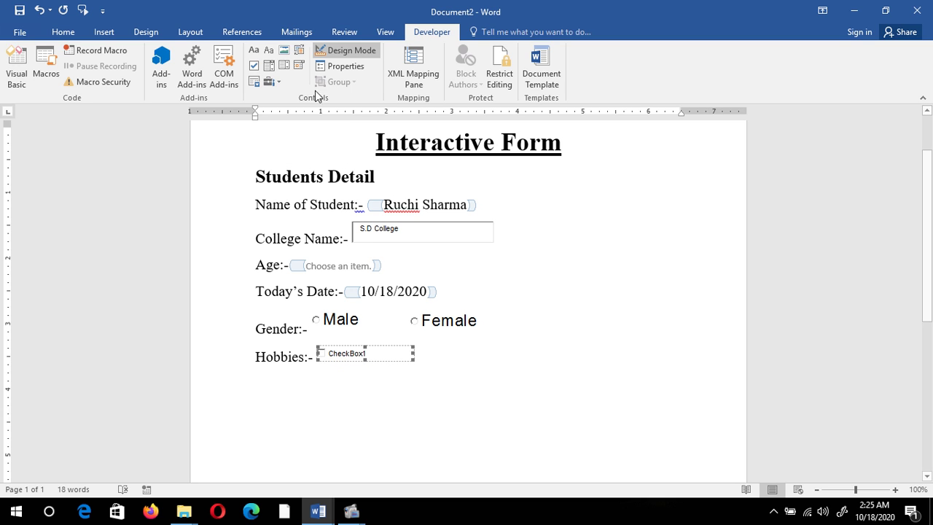
Step: Change CheckBox1's Caption property to Dancing
{"action": "left_click", "coordinate": [345, 67]}
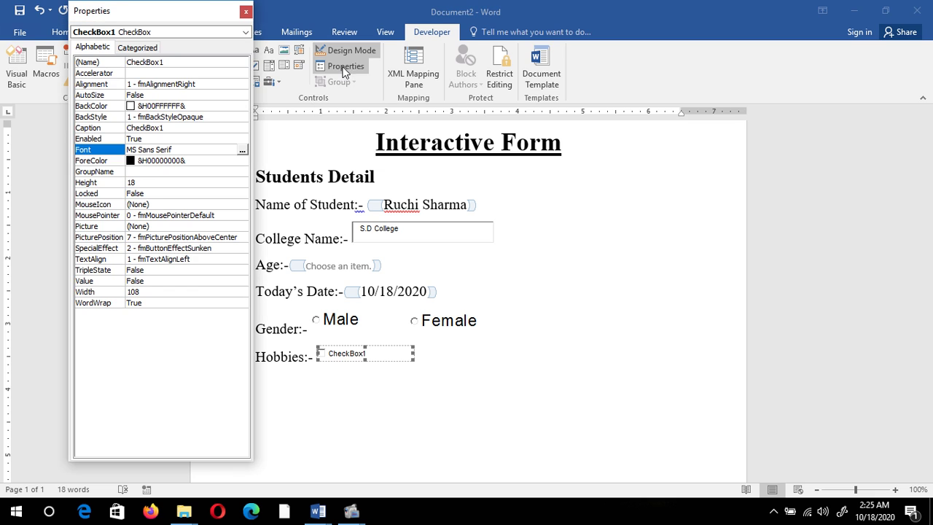
{"action": "left_click", "coordinate": [168, 132]}
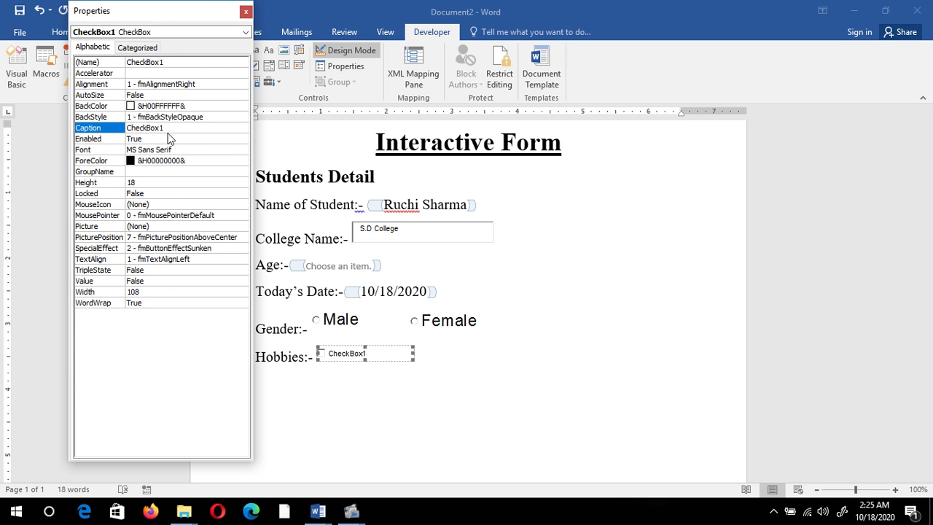
{"action": "double_click", "coordinate": [171, 128]}
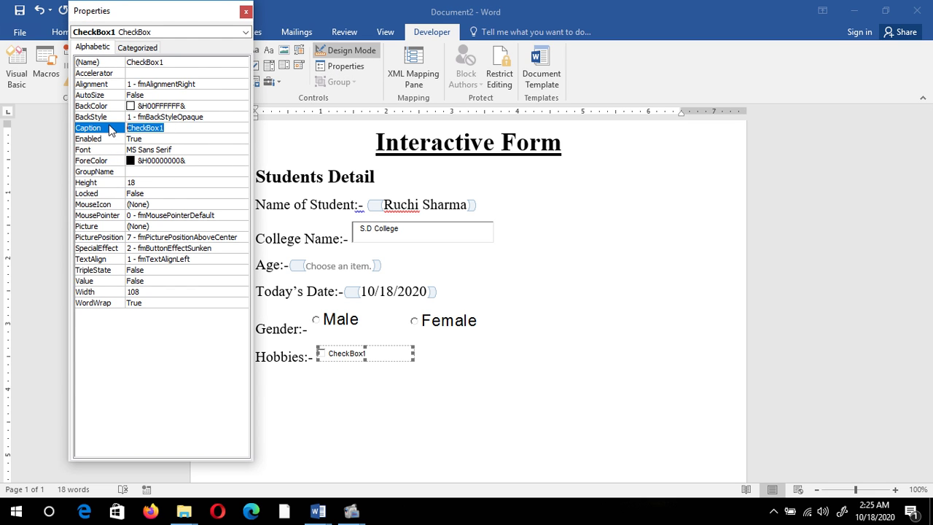
{"action": "type", "text": "Dancing"}
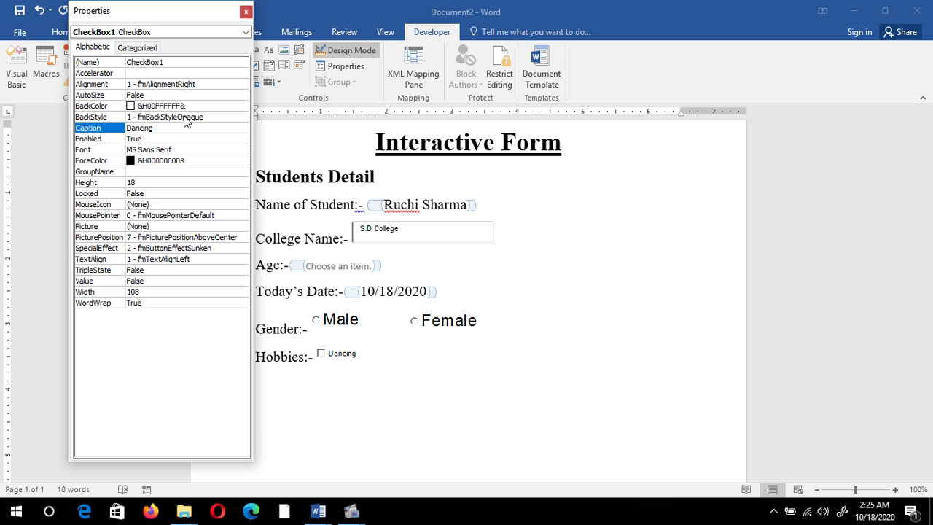
Step: Set the Dancing check box font size to 17
{"action": "left_click", "coordinate": [373, 357]}
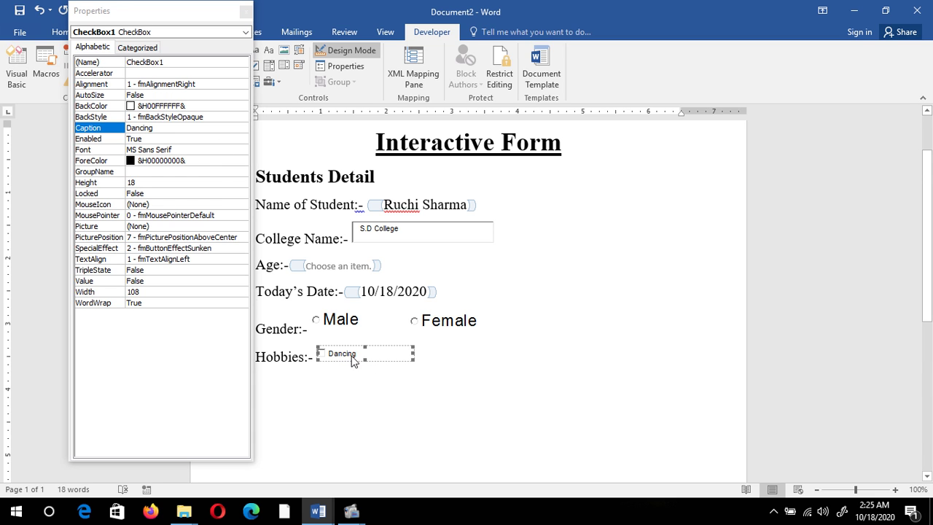
{"action": "left_click", "coordinate": [88, 151]}
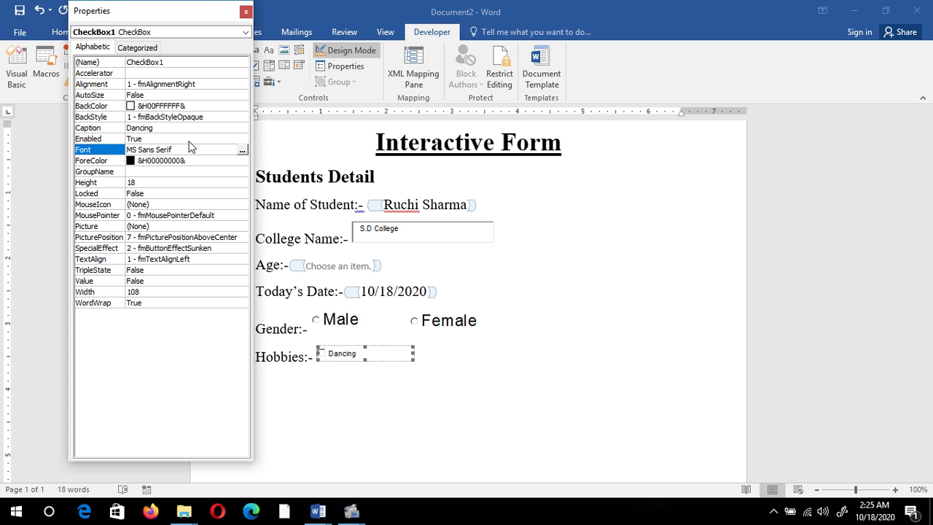
{"action": "left_click", "coordinate": [242, 150]}
{"action": "left_click", "coordinate": [232, 163]}
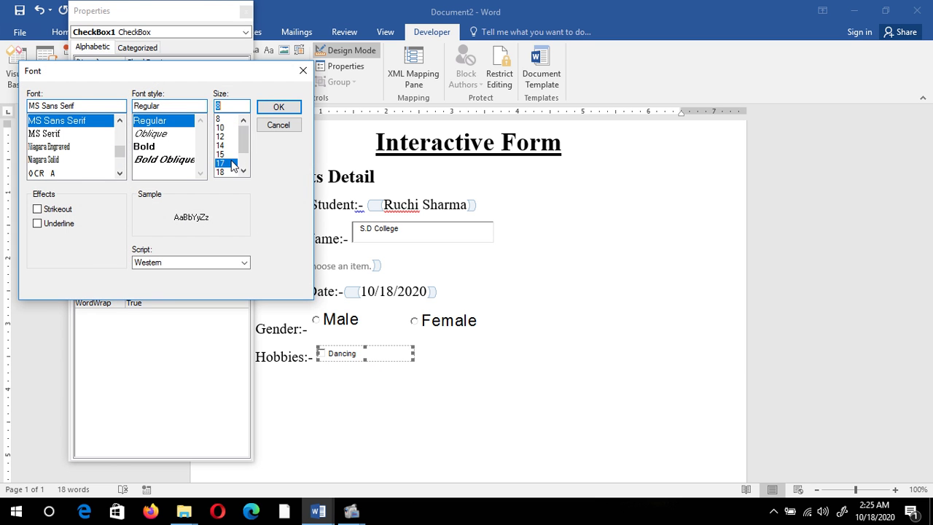
{"action": "left_click", "coordinate": [279, 108]}
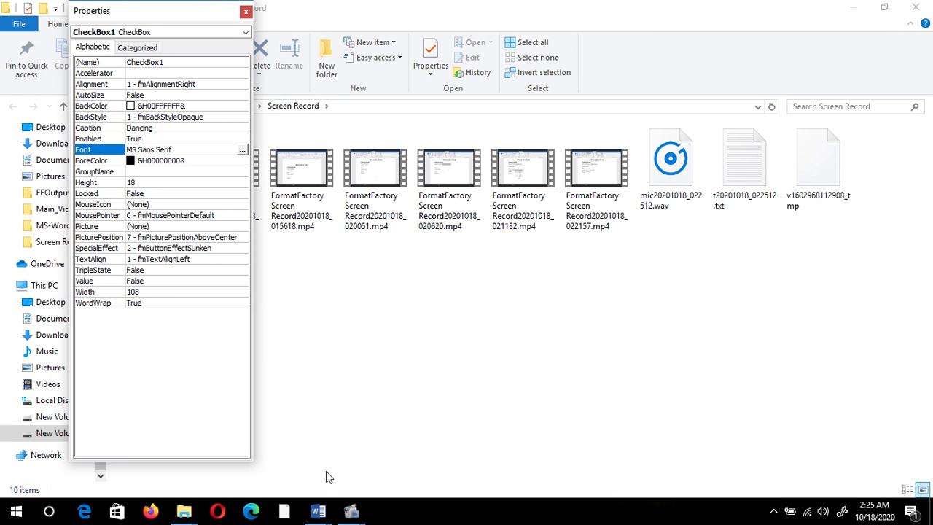
Step: Enlarge the Dancing check box so its 17-point caption fits
{"action": "left_click", "coordinate": [318, 510]}
{"action": "left_click", "coordinate": [346, 466]}
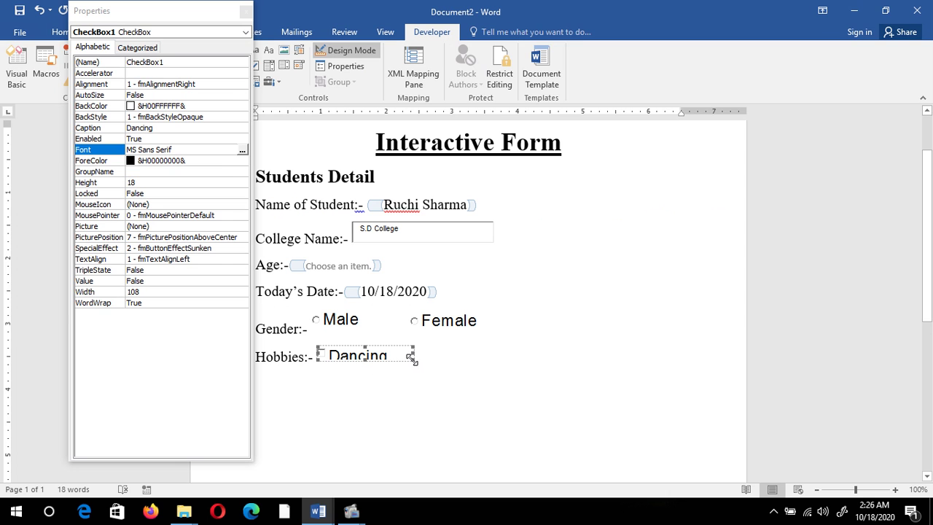
{"action": "left_click_drag", "start_coordinate": [413, 358], "coordinate": [414, 370]}
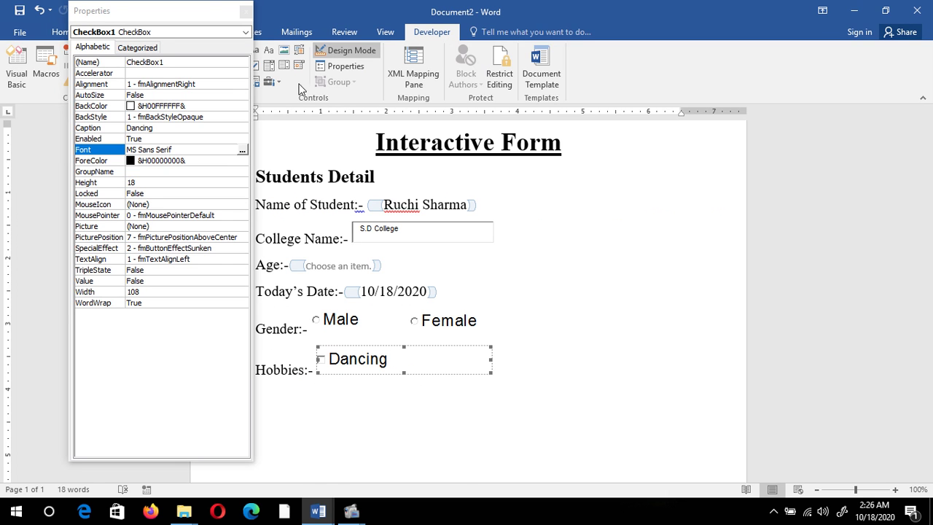
{"action": "left_click_drag", "start_coordinate": [202, 11], "coordinate": [146, 11]}
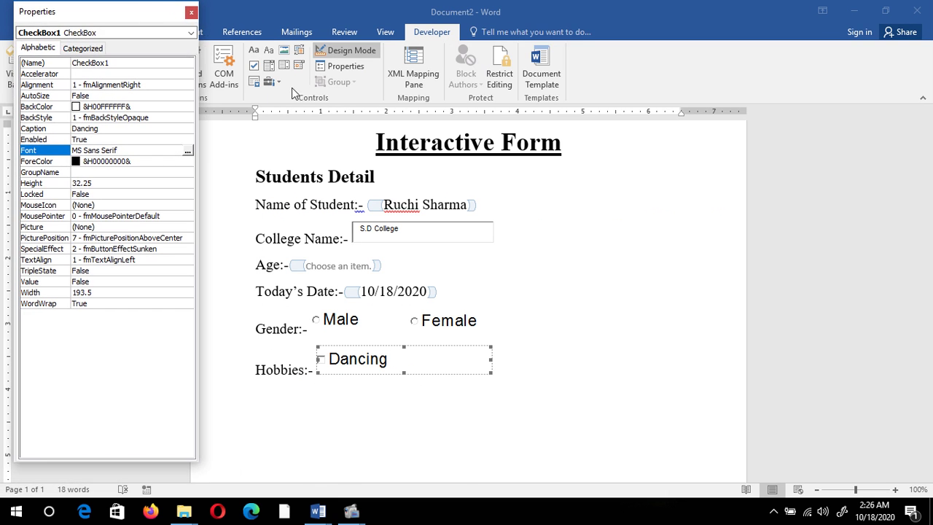
{"action": "left_click", "coordinate": [269, 82]}
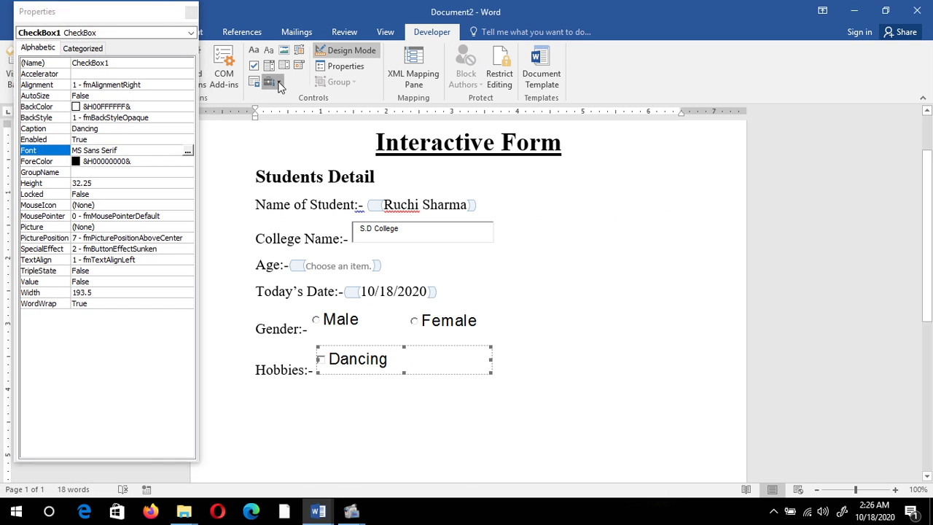
Step: Insert a new check box on a new line below the Hobbies line
{"action": "left_click", "coordinate": [187, 15]}
{"action": "left_click", "coordinate": [187, 15]}
{"action": "left_click", "coordinate": [506, 415]}
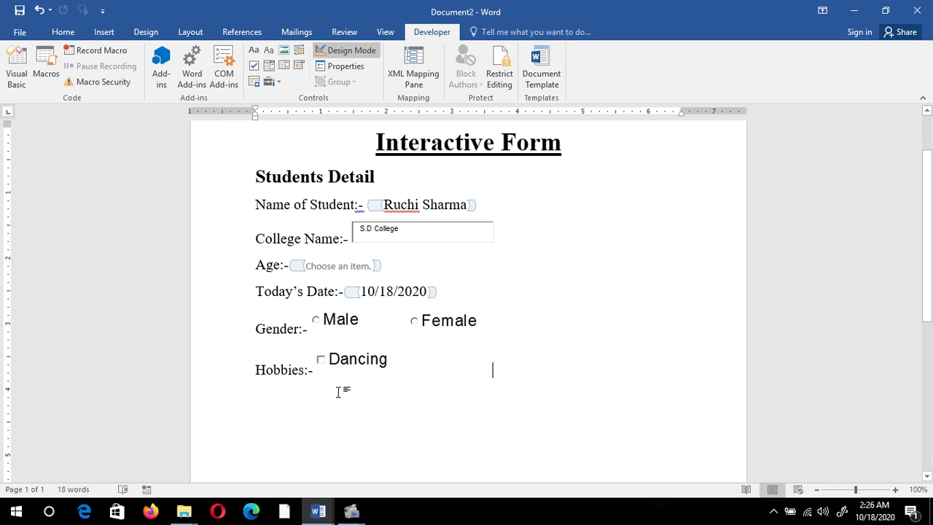
{"action": "key", "text": "Return"}
{"action": "left_click", "coordinate": [270, 82]}
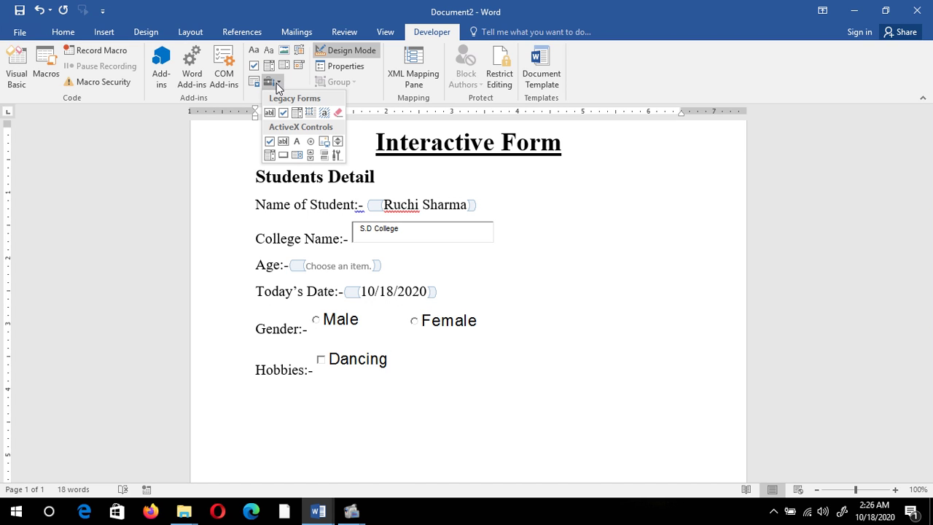
{"action": "left_click", "coordinate": [270, 141]}
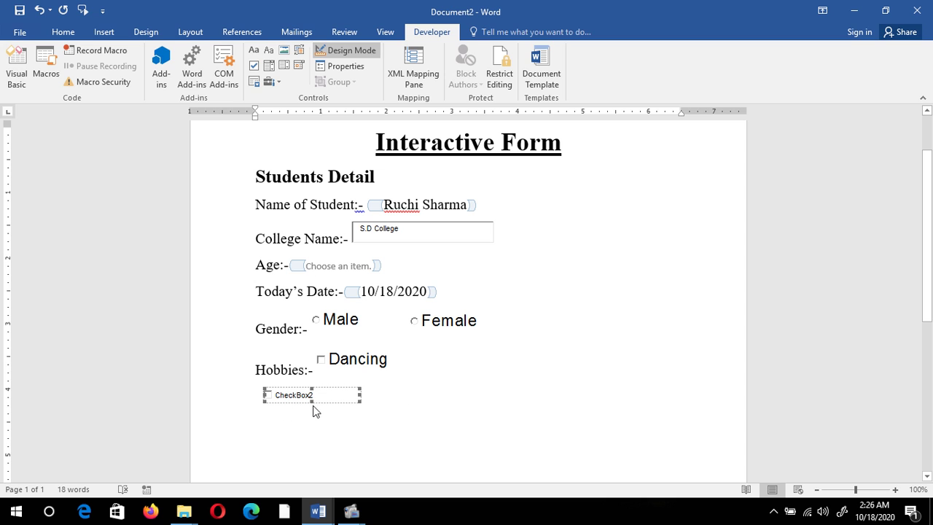
Step: Set the new check box's Caption to Music
{"action": "left_click", "coordinate": [345, 66]}
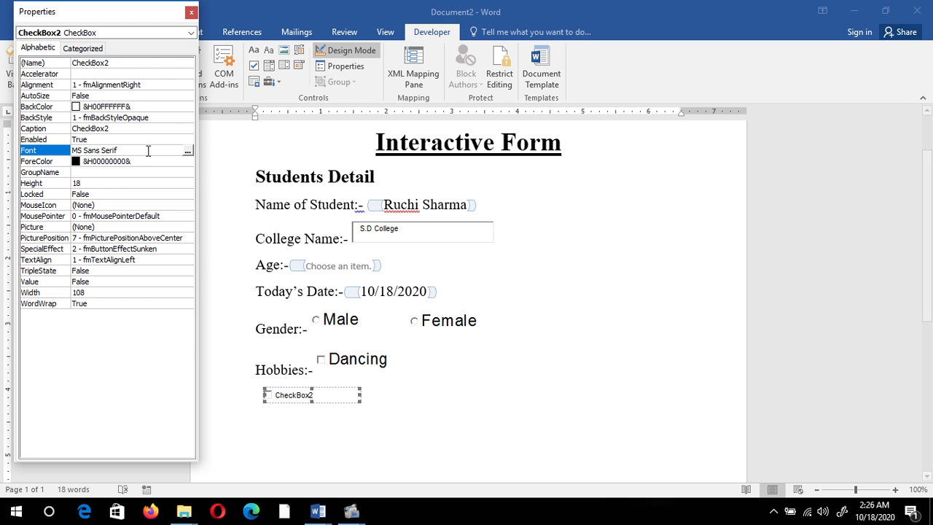
{"action": "left_click", "coordinate": [122, 127]}
{"action": "left_click", "coordinate": [121, 128]}
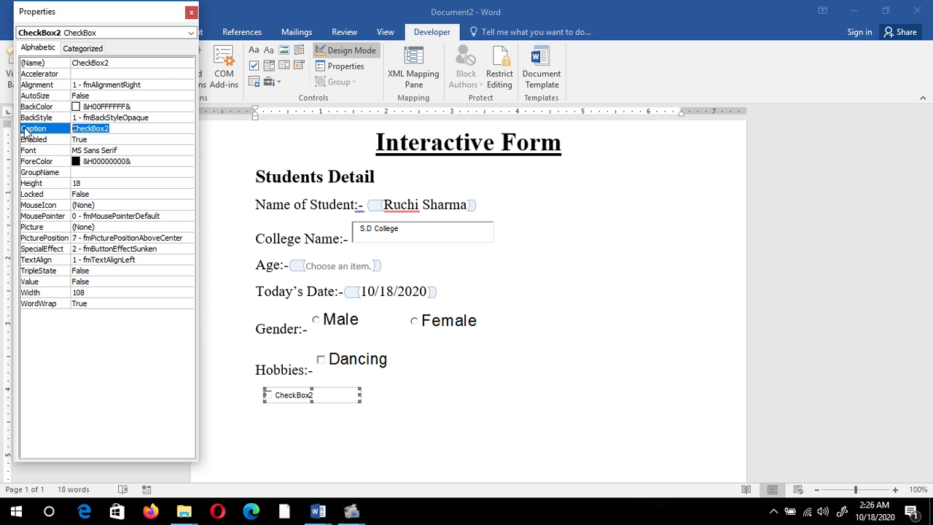
{"action": "type", "text": "Music"}
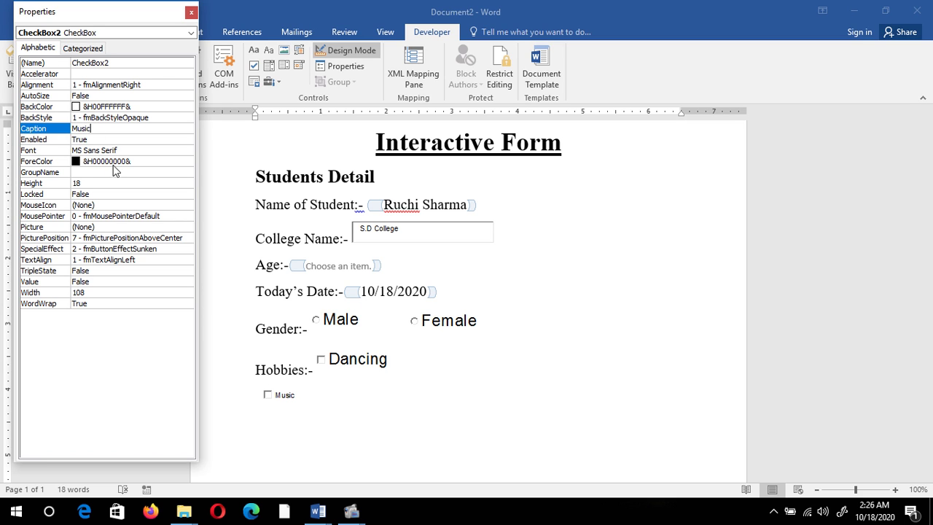
{"action": "left_click", "coordinate": [97, 185]}
{"action": "left_click", "coordinate": [38, 161]}
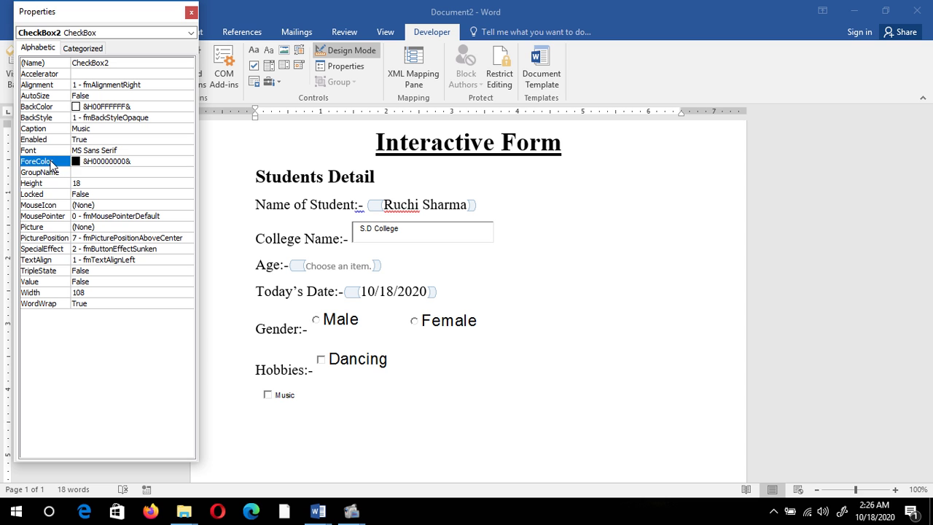
Step: Set the Music check box font size to 17
{"action": "left_click", "coordinate": [148, 149]}
{"action": "left_click", "coordinate": [188, 150]}
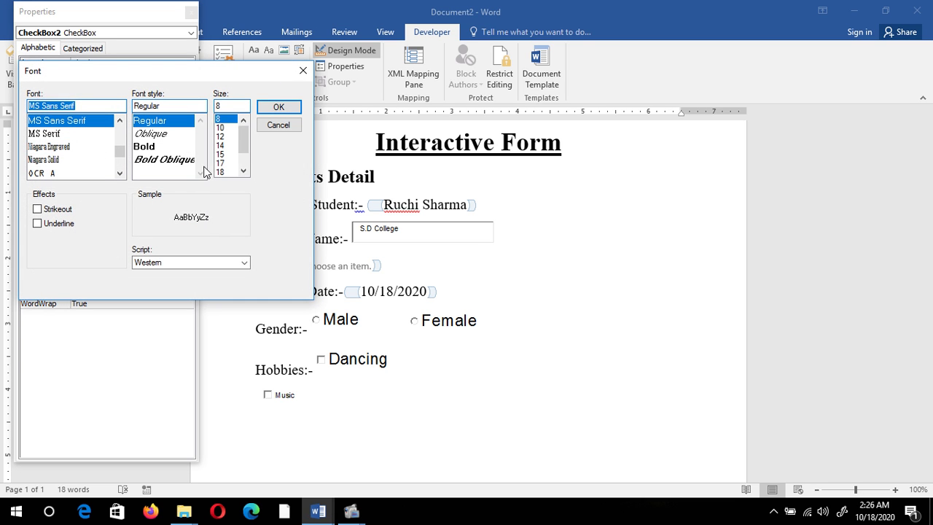
{"action": "left_click", "coordinate": [221, 162]}
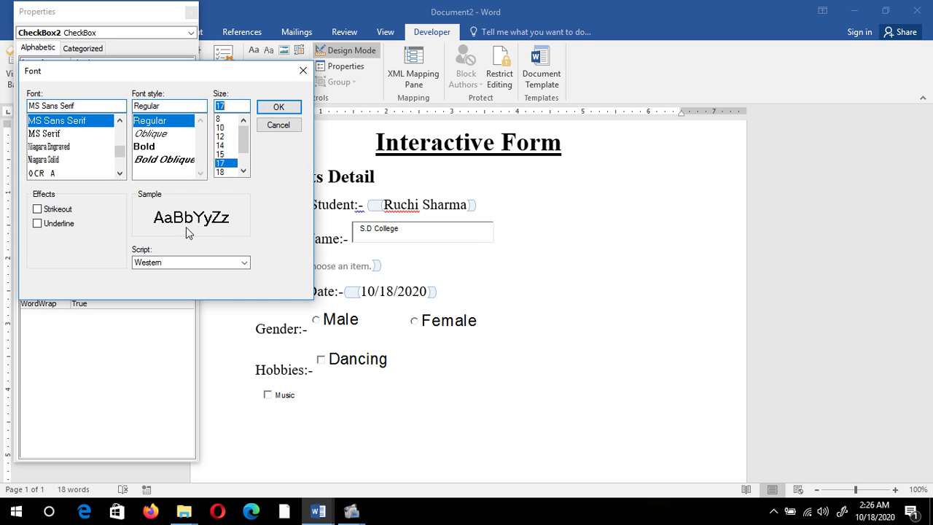
{"action": "left_click", "coordinate": [281, 109]}
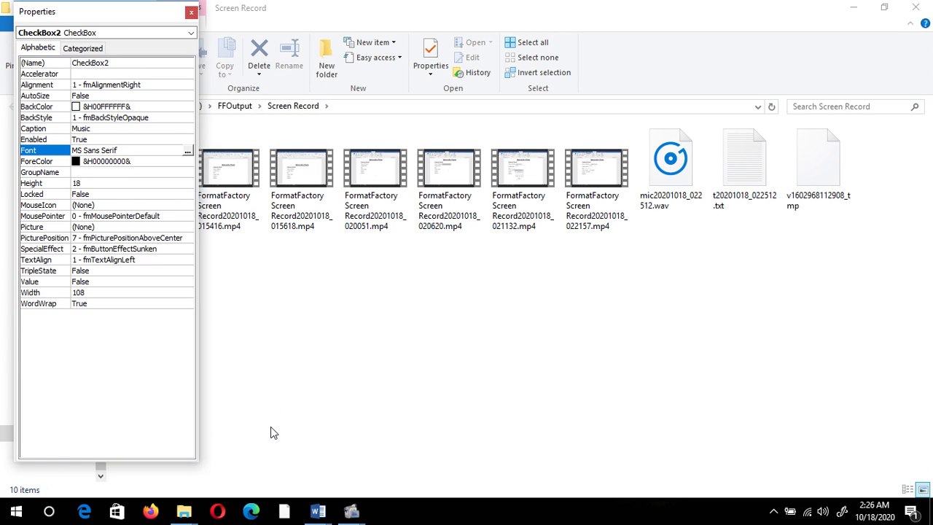
Step: Widen the Music check box to fit its 17-point caption
{"action": "mouse_move", "coordinate": [321, 513]}
{"action": "left_click", "coordinate": [368, 449]}
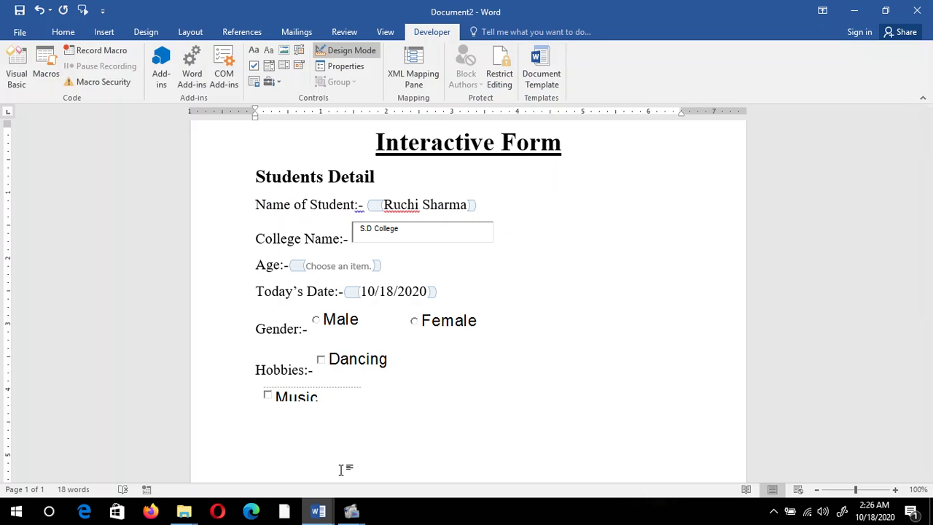
{"action": "left_click_drag", "start_coordinate": [358, 404], "coordinate": [375, 426]}
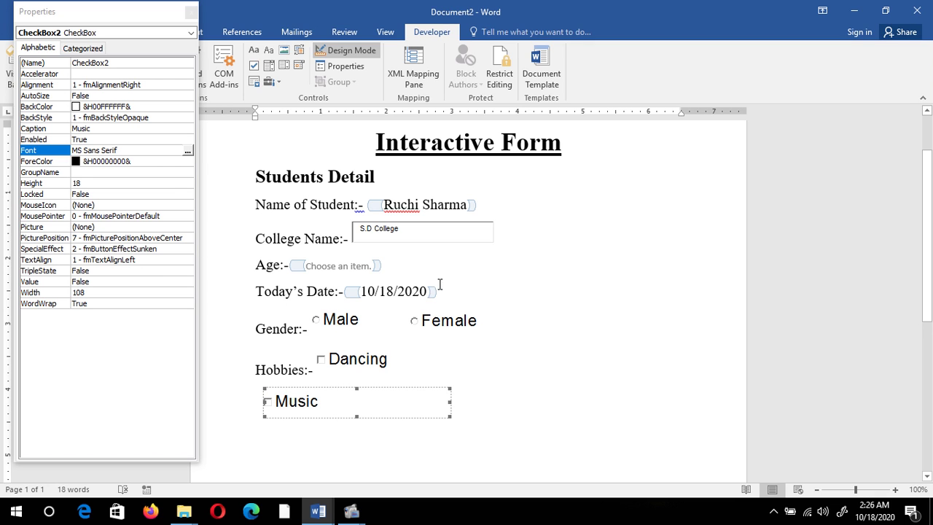
{"action": "left_click", "coordinate": [191, 12]}
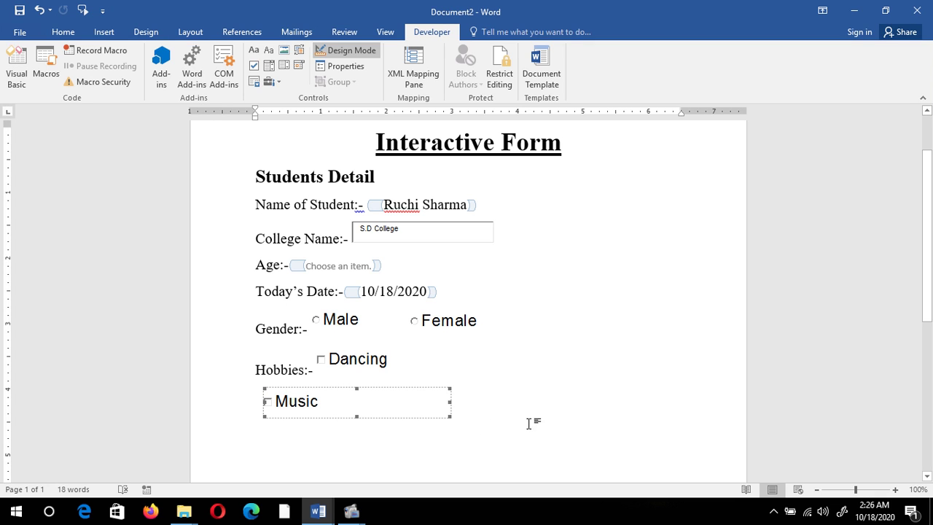
{"action": "left_click", "coordinate": [321, 354]}
{"action": "left_click", "coordinate": [339, 65]}
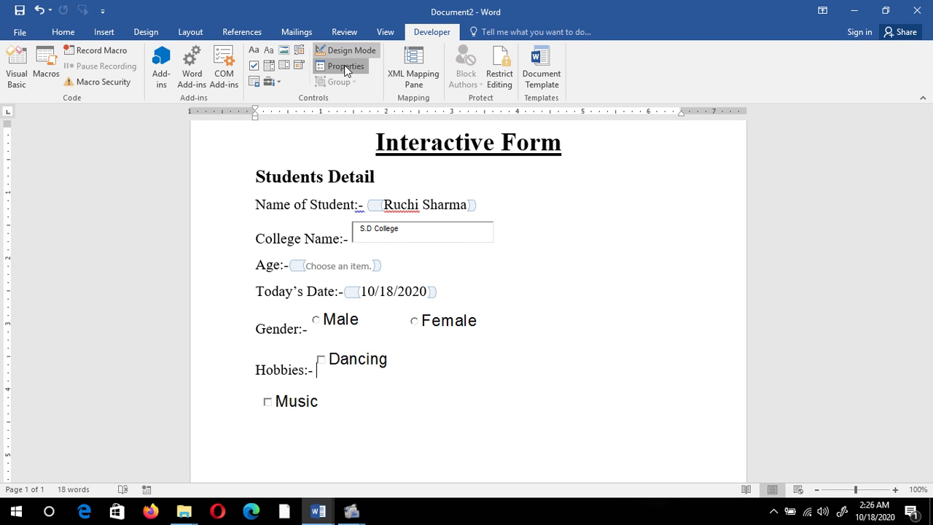
Step: Turn off Design Mode, tick Dancing, and toggle Music on and off
{"action": "left_click", "coordinate": [334, 50]}
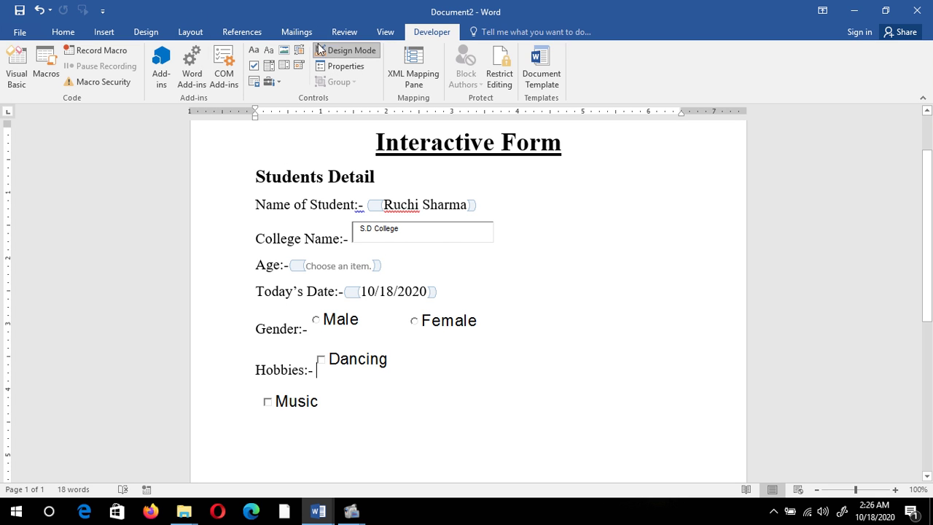
{"action": "left_click", "coordinate": [321, 358]}
{"action": "left_click", "coordinate": [267, 400]}
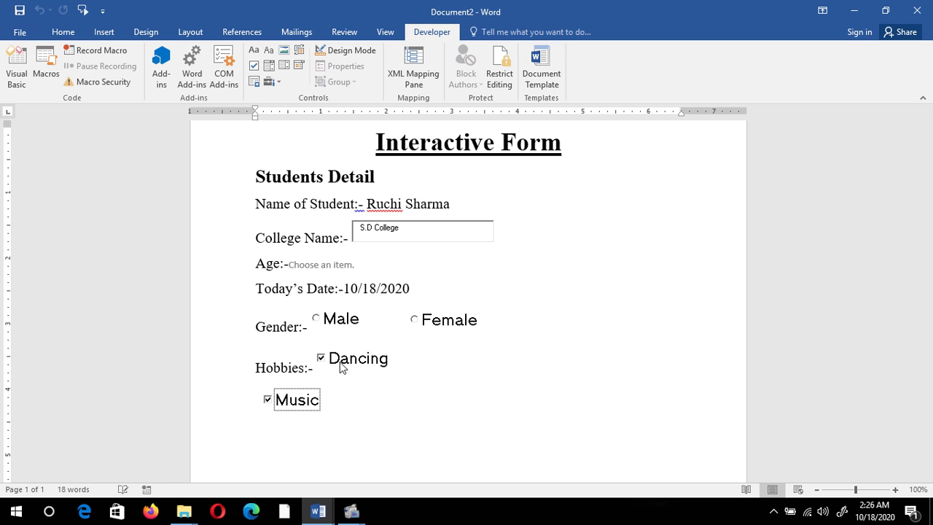
{"action": "left_click", "coordinate": [267, 399]}
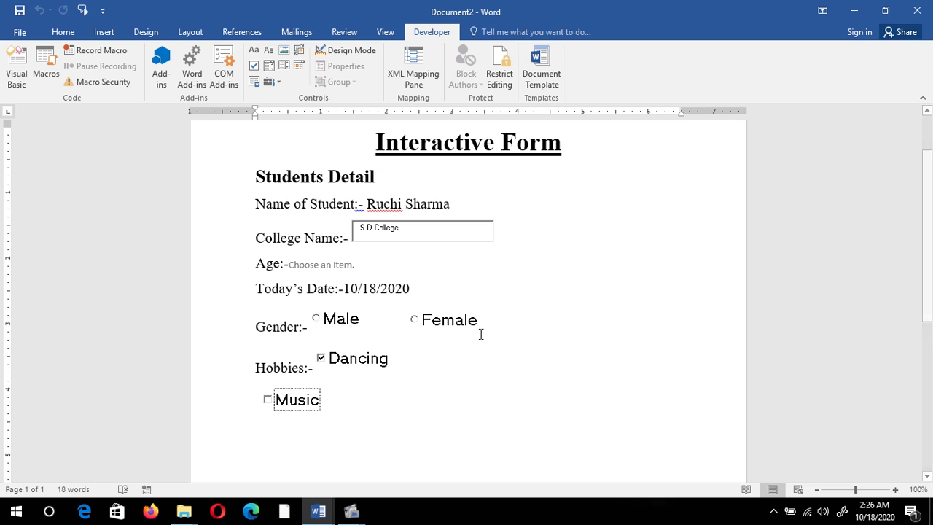
Step: Test the Male/Female option buttons, leaving Male selected
{"action": "left_click", "coordinate": [316, 319]}
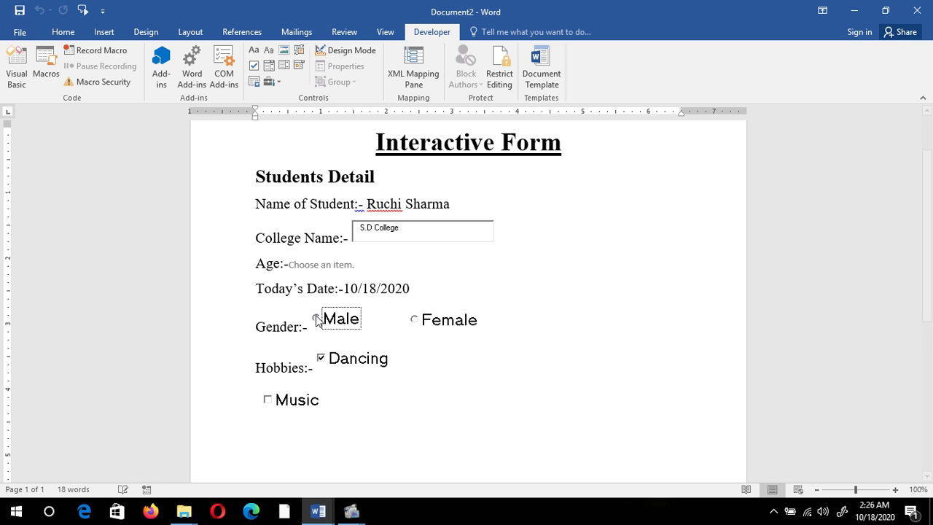
{"action": "left_click", "coordinate": [414, 321]}
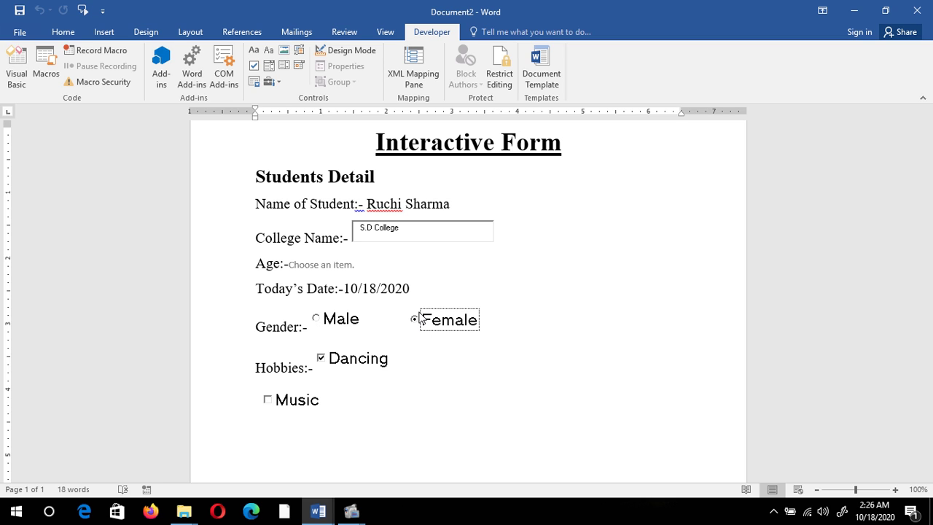
{"action": "left_click", "coordinate": [317, 320]}
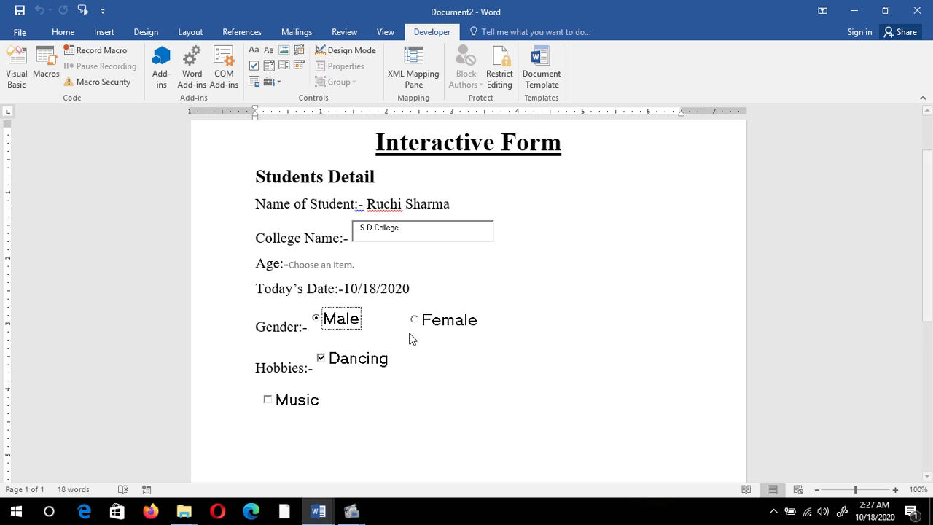
{"action": "key", "text": "Tab"}
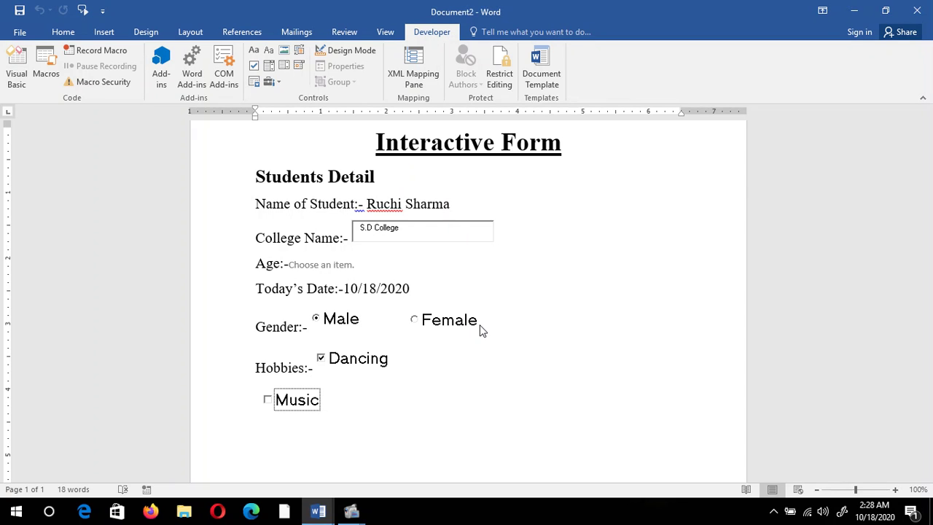